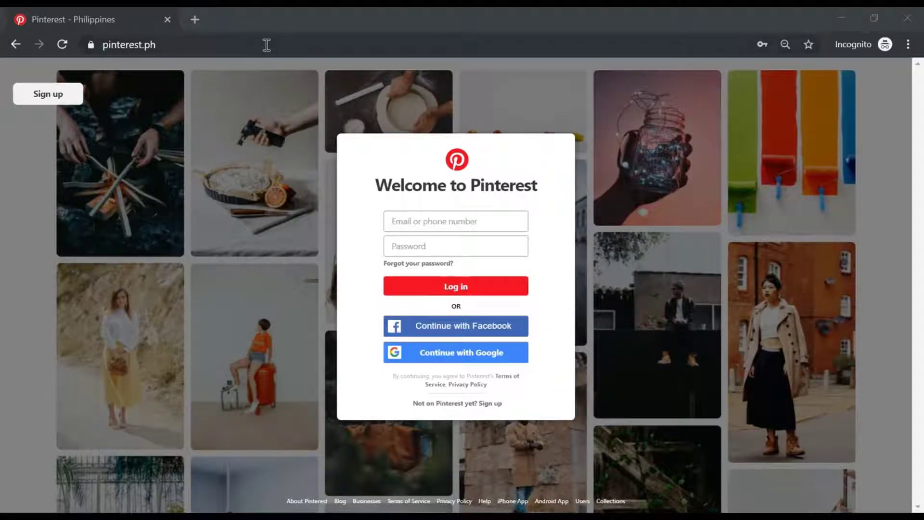
# Step: Go to the sign-up form on the Pinterest welcome page and start creating a business account
pyautogui.click(266, 44)
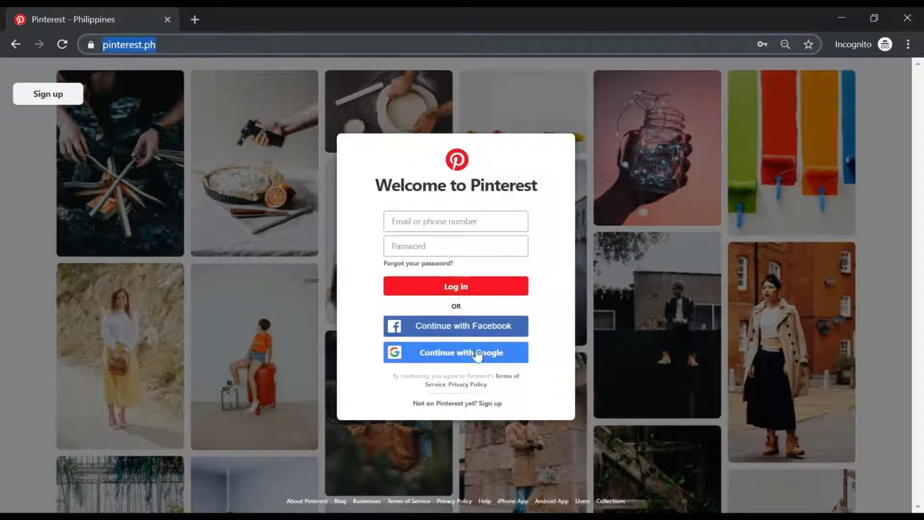
pyautogui.click(465, 405)
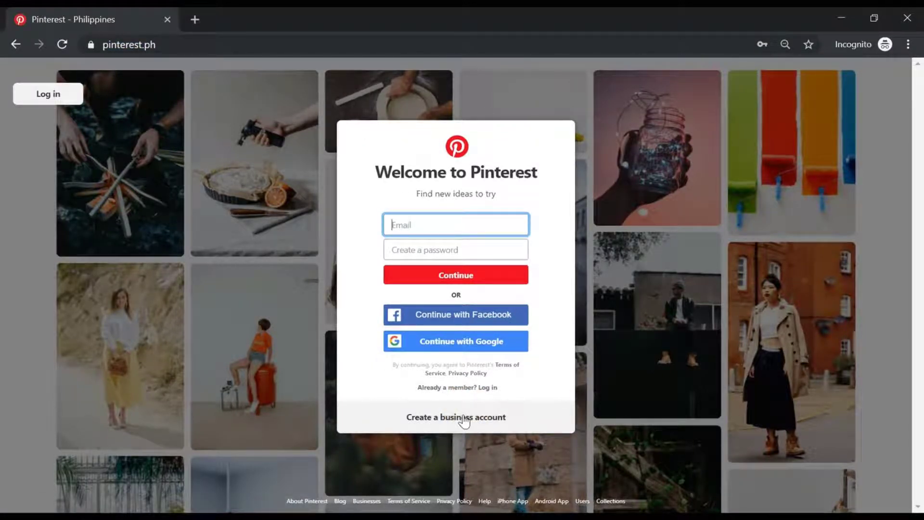
pyautogui.click(464, 418)
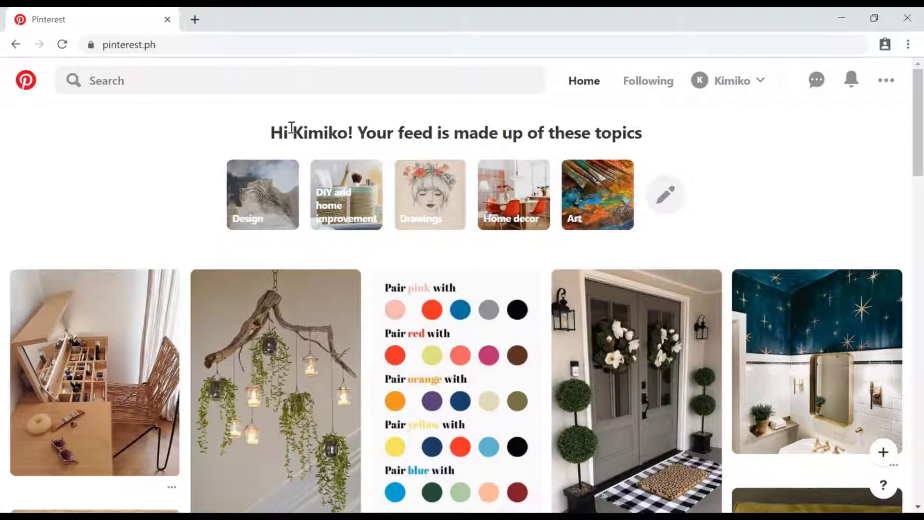
# Step: Add a free business profile to the account and name it Kimiko Gadget Shop
pyautogui.click(886, 81)
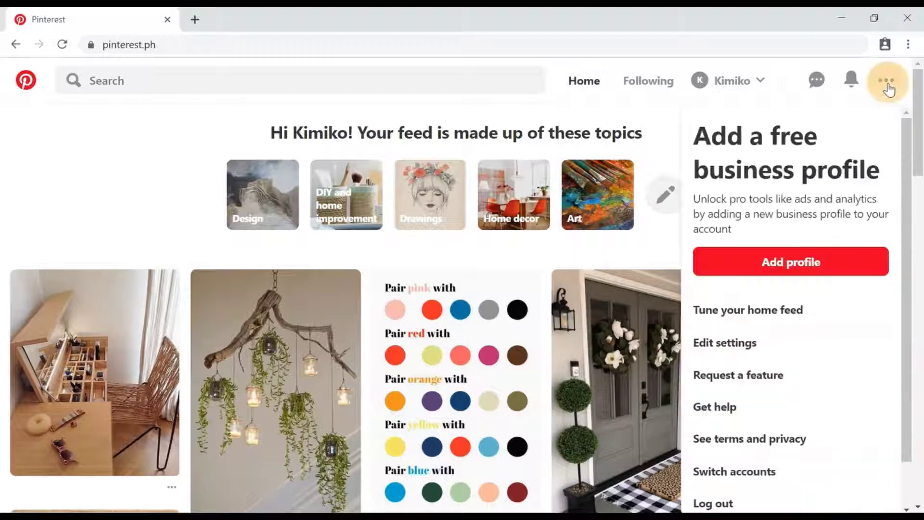
pyautogui.click(774, 276)
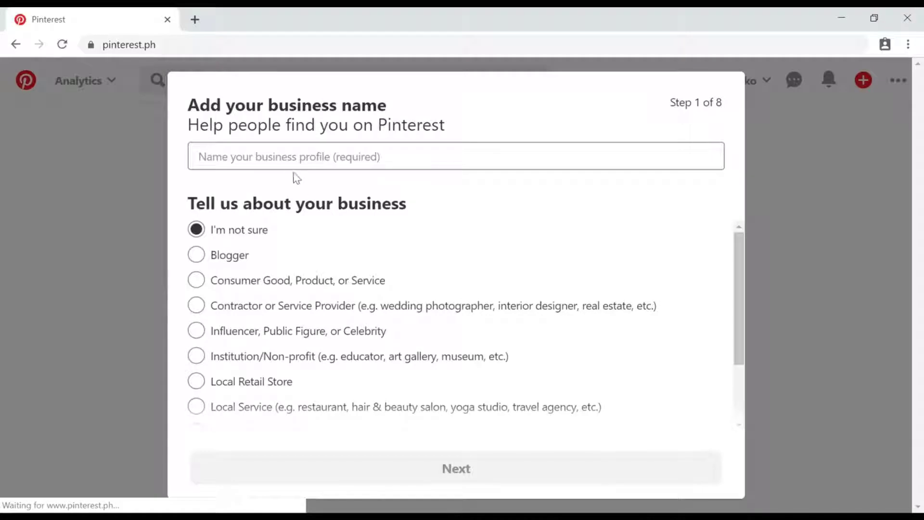
pyautogui.click(285, 161)
pyautogui.write('Kimiko')
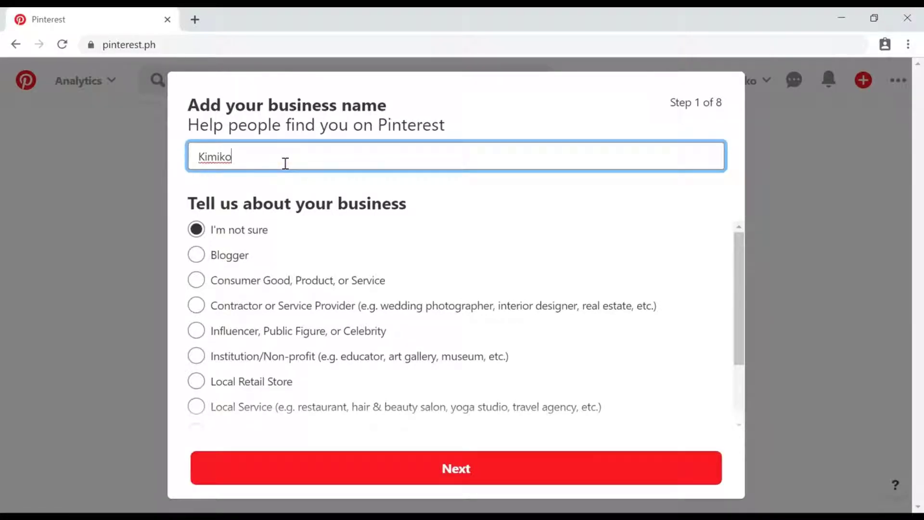
pyautogui.write(' Gadget Shop')
# Step: Set the business type to Online Retail or Marketplace and continue the profile setup
pyautogui.scroll(-3, 397, 273)
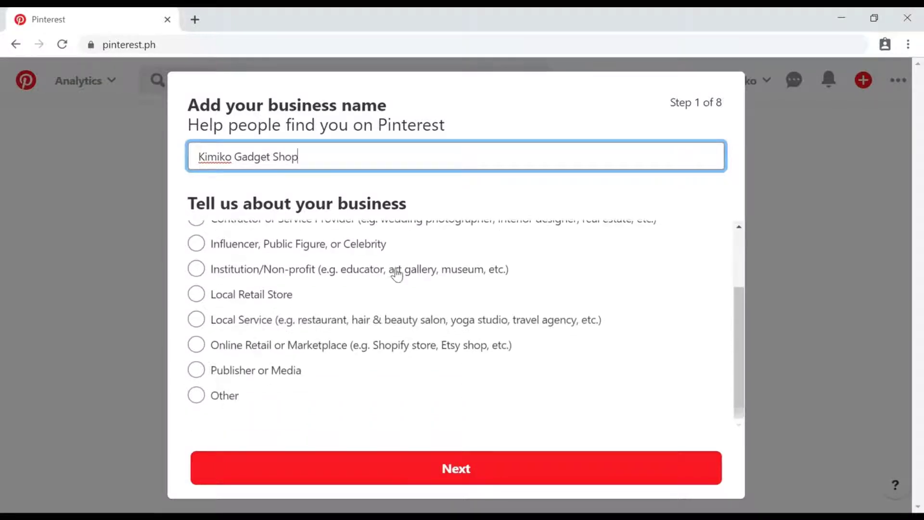
pyautogui.click(271, 347)
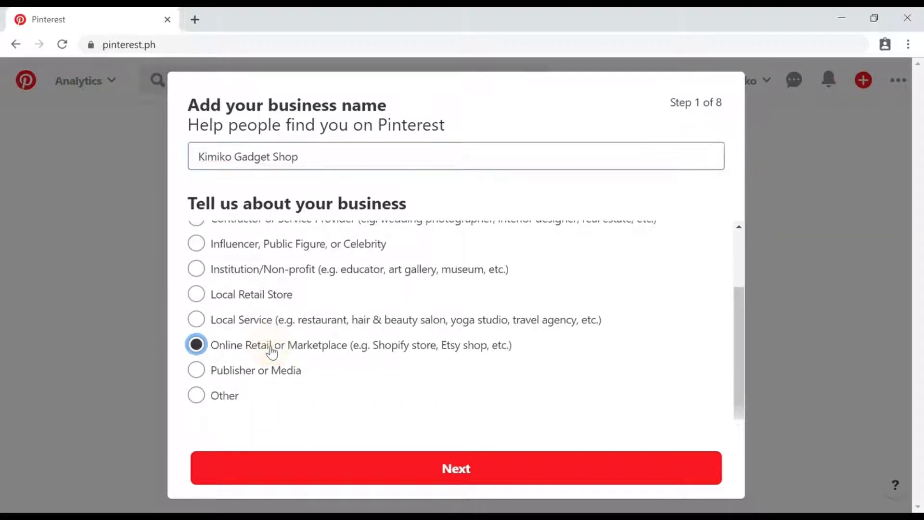
pyautogui.click(391, 474)
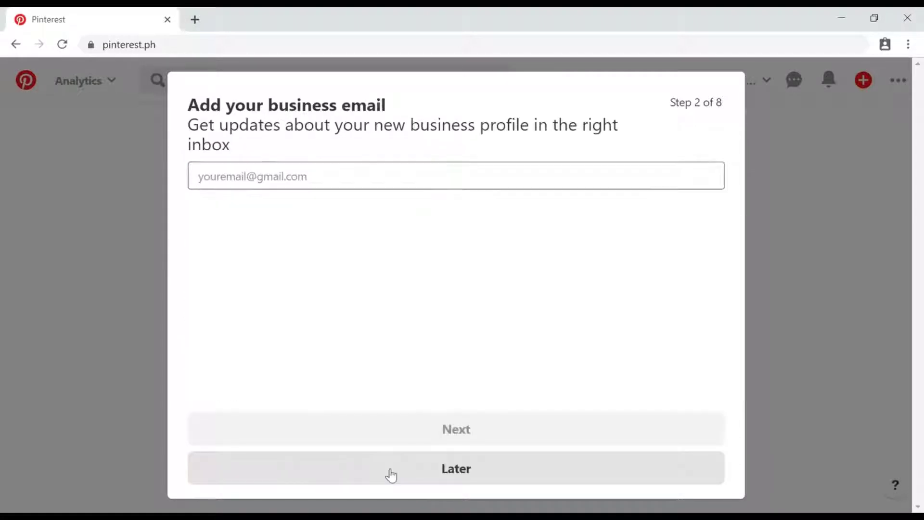
# Step: Postpone adding a business email and a website link in the profile setup
pyautogui.click(330, 179)
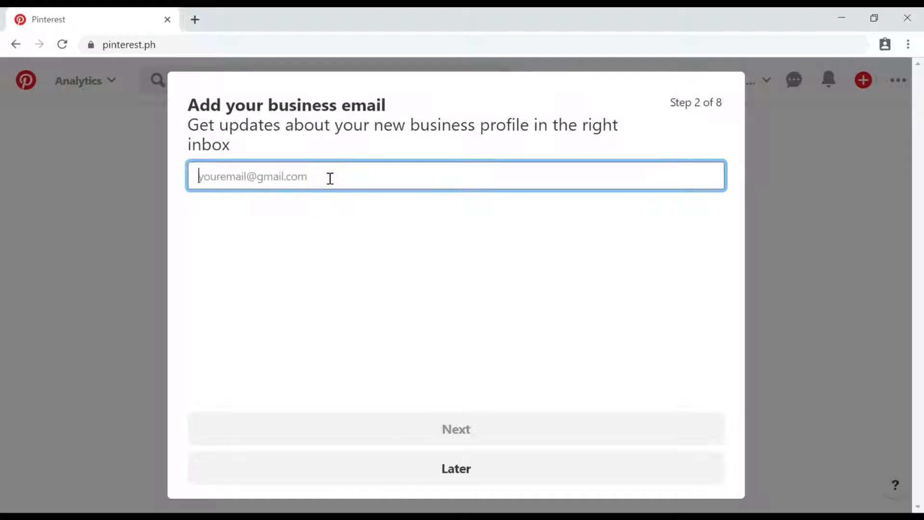
pyautogui.click(479, 474)
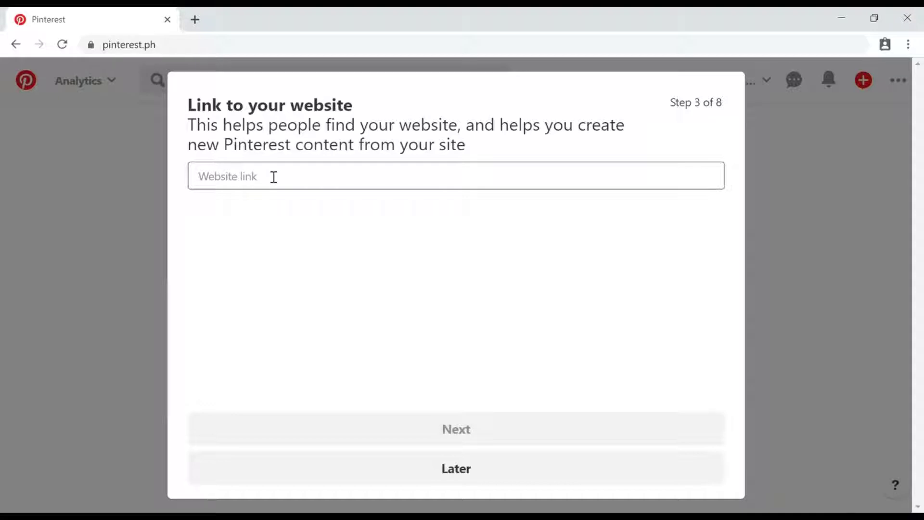
pyautogui.click(480, 475)
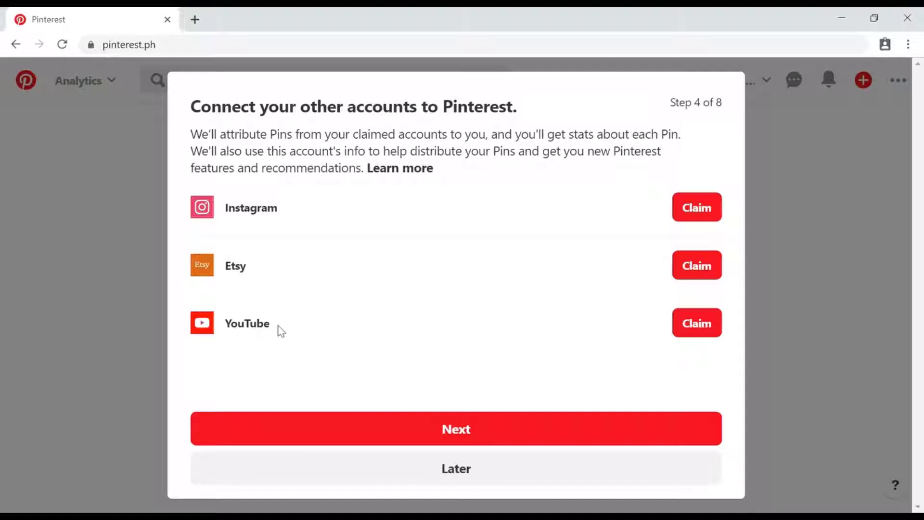
# Step: Look at the Instagram claim window, close it, and postpone connecting other accounts
pyautogui.click(698, 209)
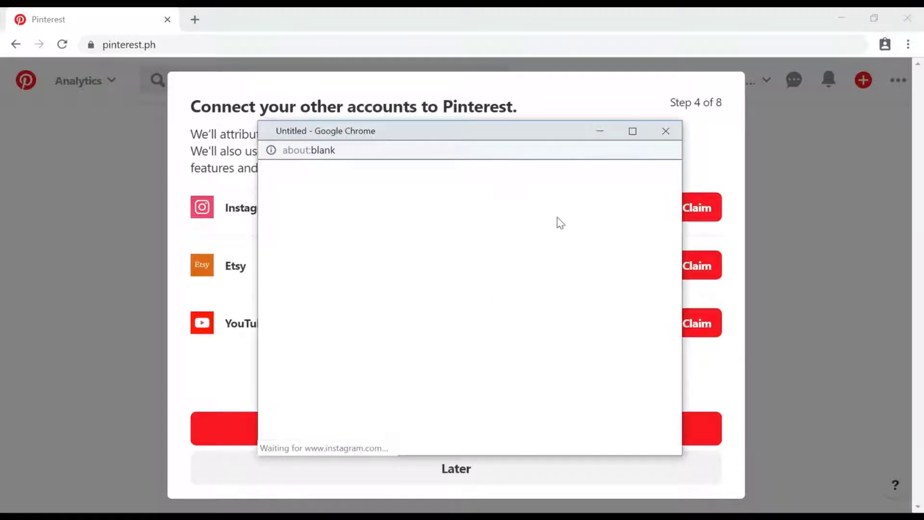
pyautogui.click(664, 132)
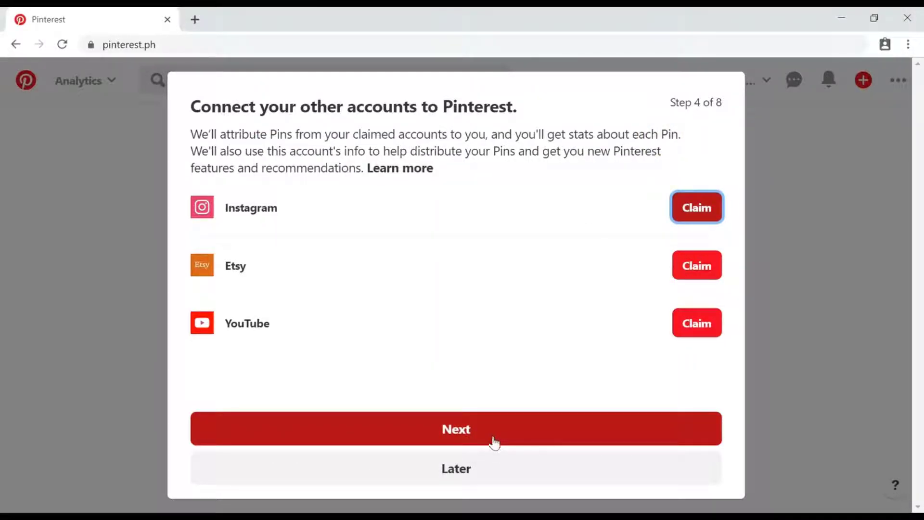
pyautogui.click(480, 471)
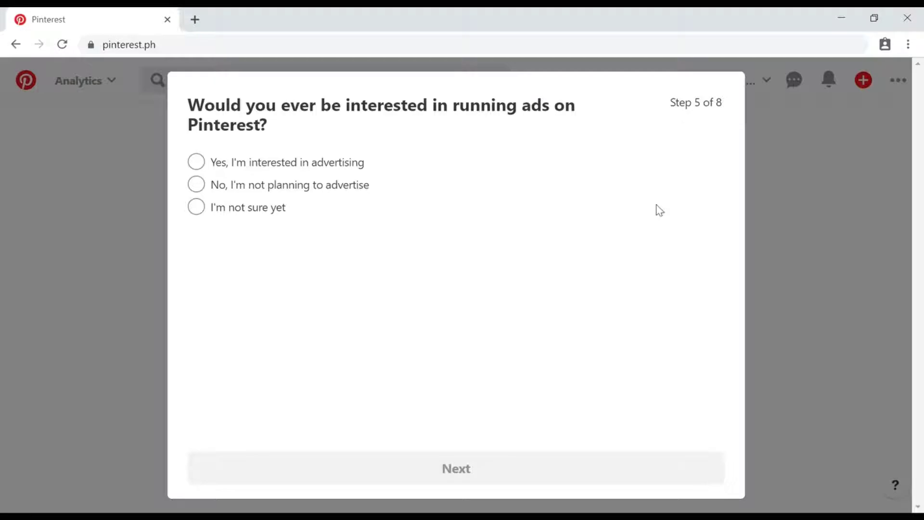
# Step: Answer the question about running ads with "Yes, I'm interested in advertising" and continue
pyautogui.click(200, 164)
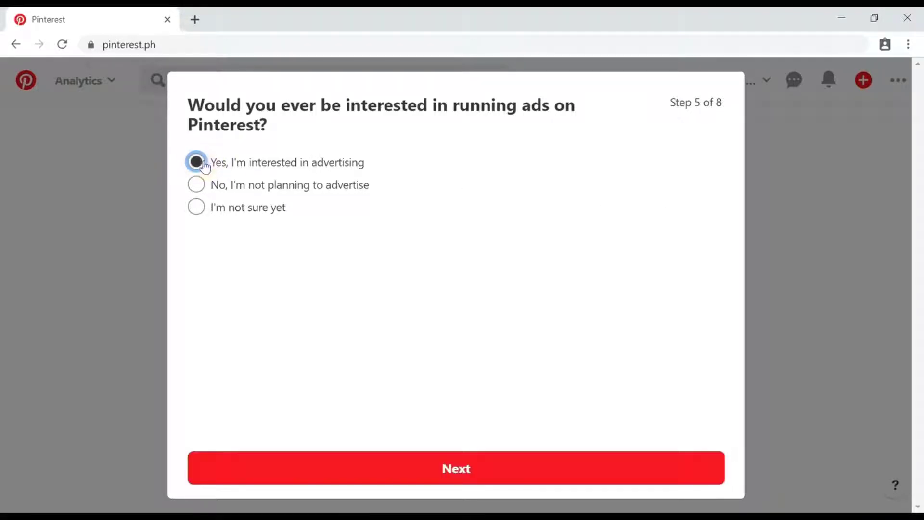
pyautogui.click(501, 474)
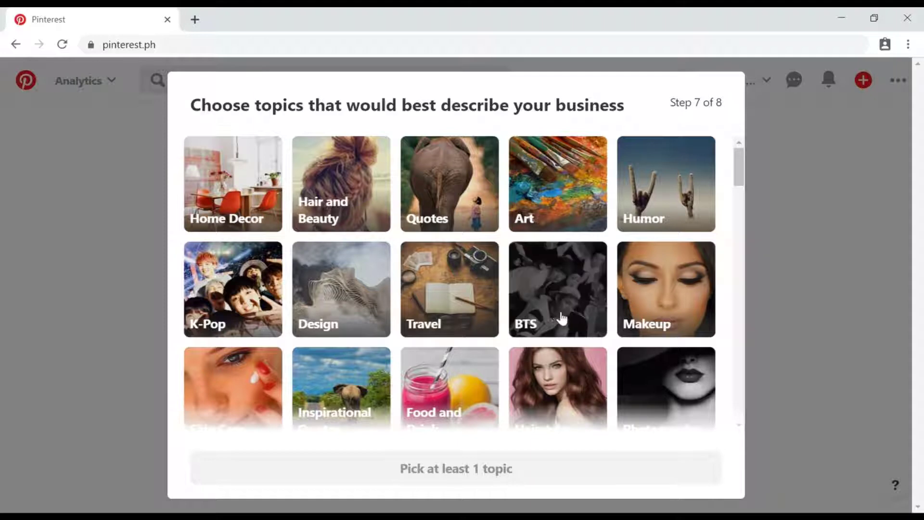
# Step: Choose Gadgets as the topic describing the business and skip the browser button offer
pyautogui.scroll(-8, 547, 367)
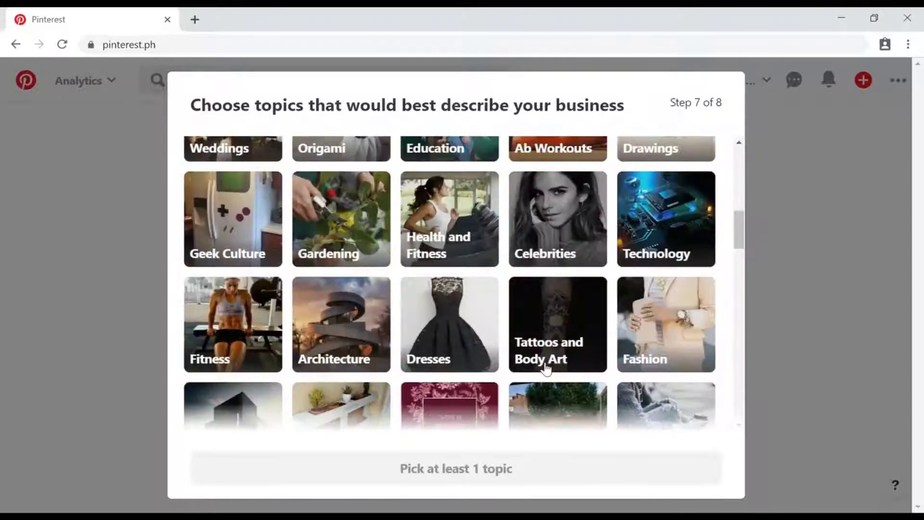
pyautogui.scroll(-5, 547, 368)
pyautogui.scroll(-3, 546, 369)
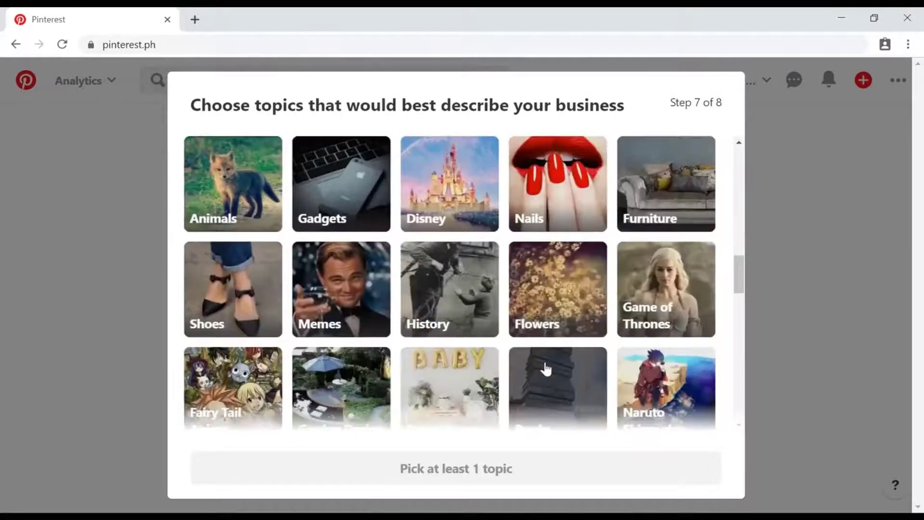
pyautogui.click(341, 188)
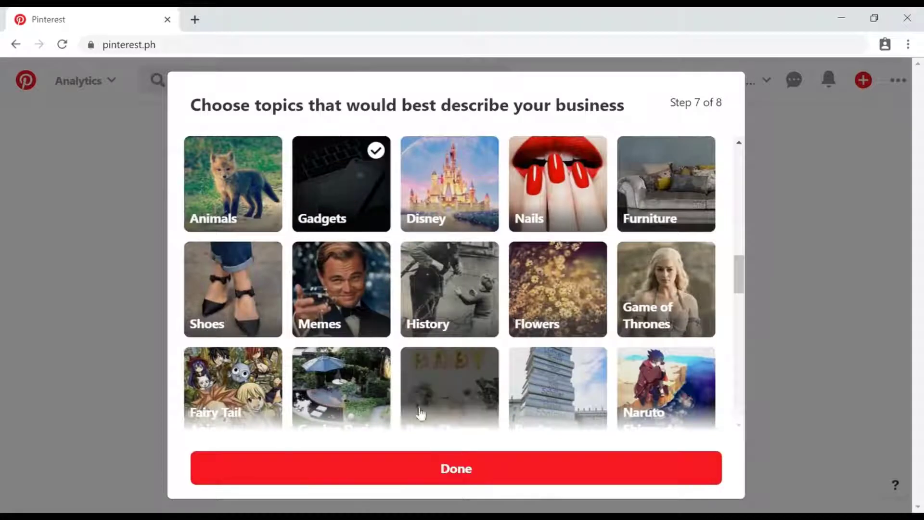
pyautogui.click(427, 471)
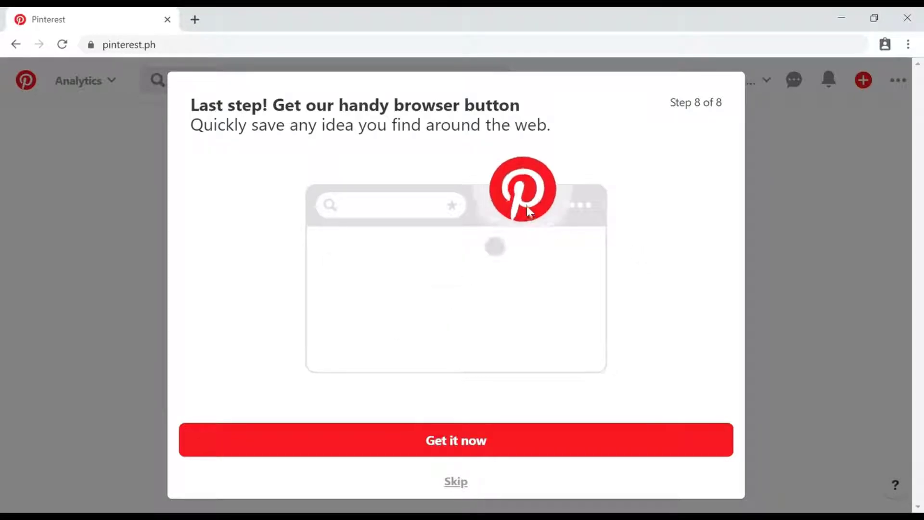
pyautogui.click(456, 482)
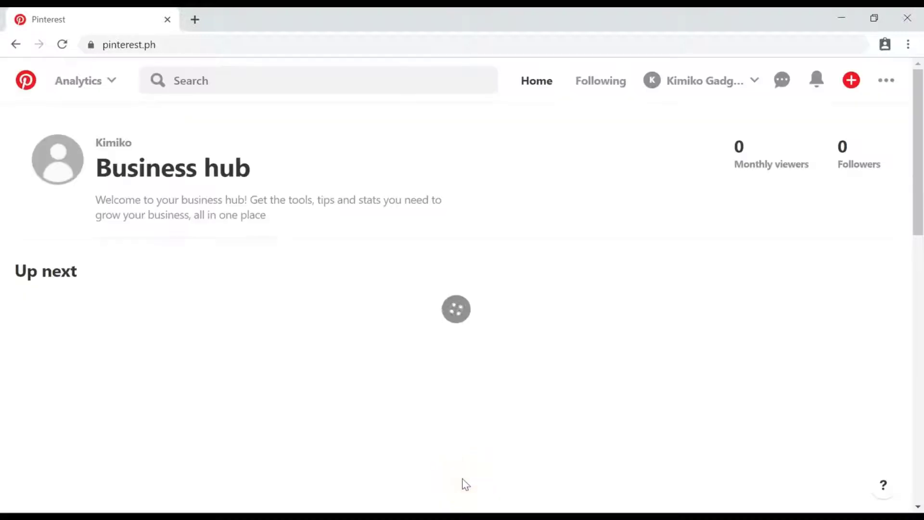
# Step: Start creating a Pin from the business hub and view the available Analytics options
pyautogui.click(463, 482)
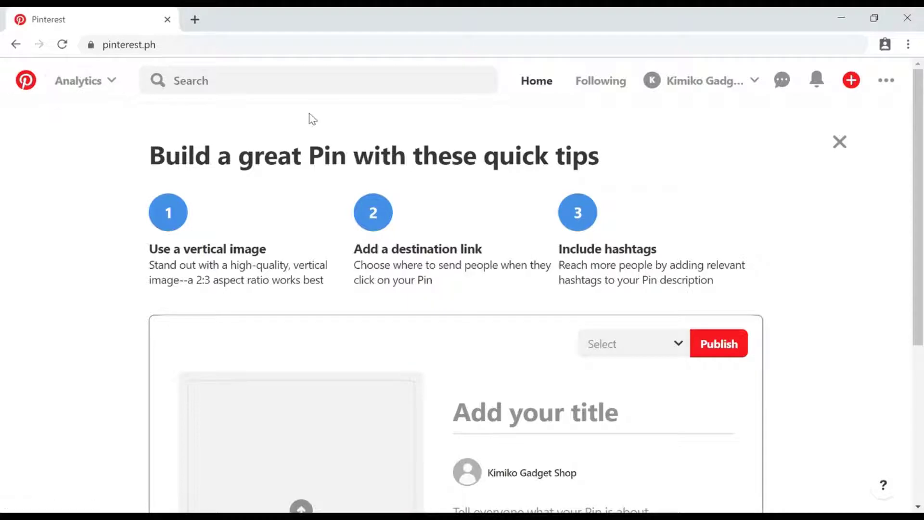
pyautogui.click(104, 89)
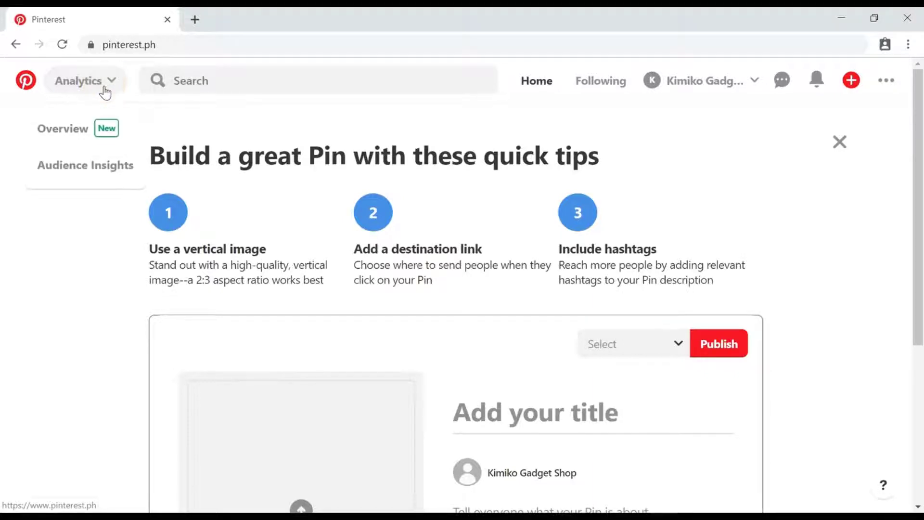
pyautogui.click(80, 265)
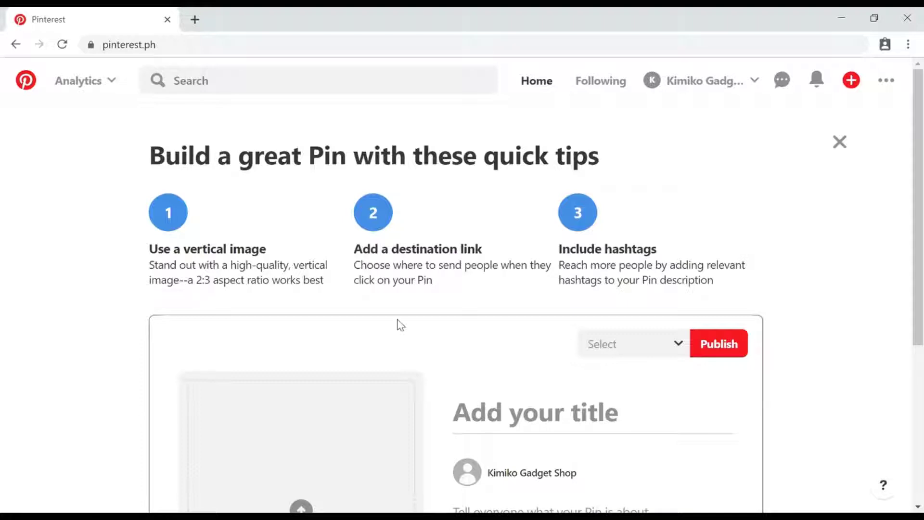
# Step: Upload the image apple-equipment-gadget-277406 from the Downloads folder to the new Pin
pyautogui.scroll(-5, 398, 324)
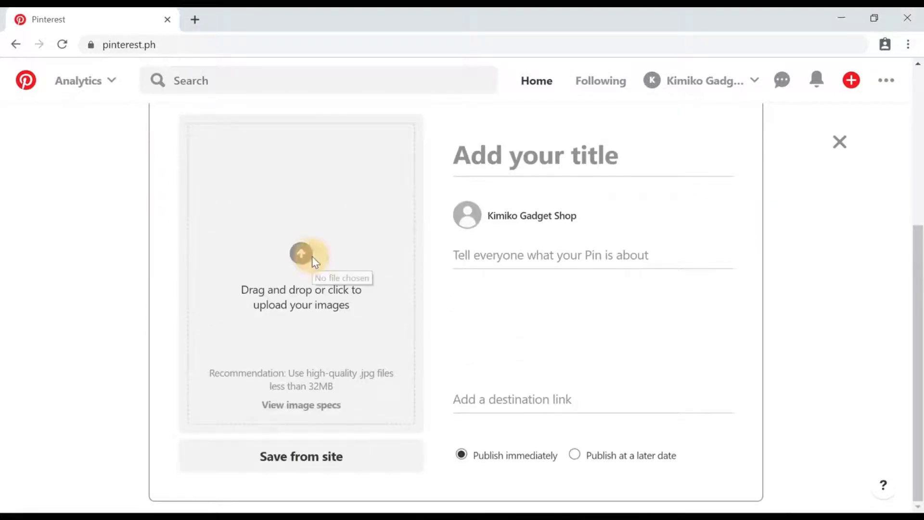
pyautogui.click(312, 258)
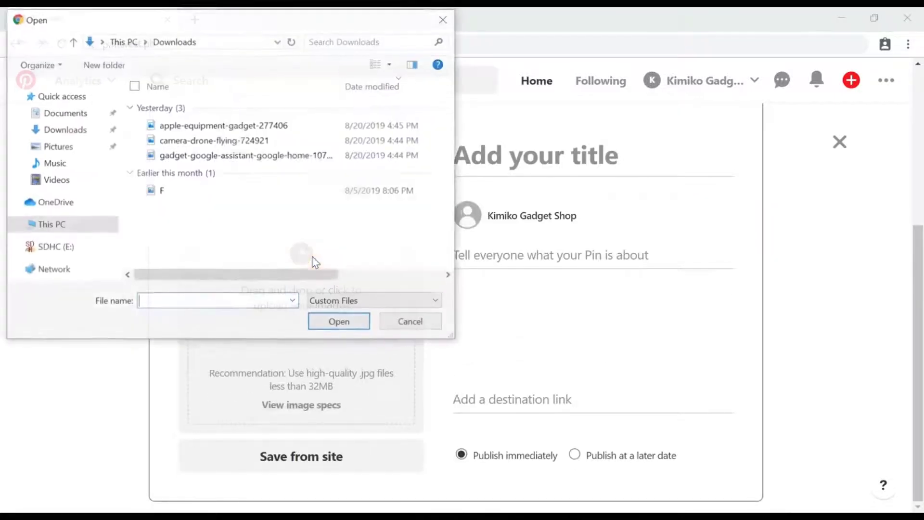
pyautogui.click(221, 126)
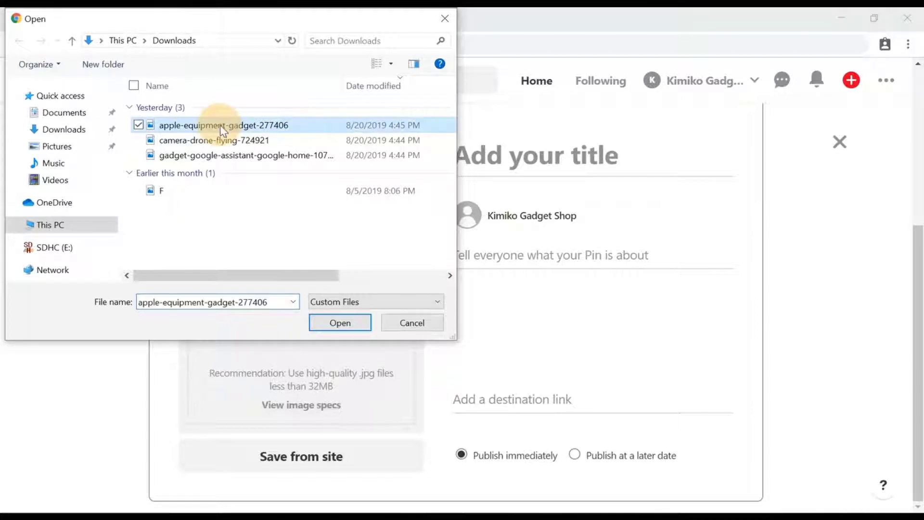
pyautogui.click(357, 324)
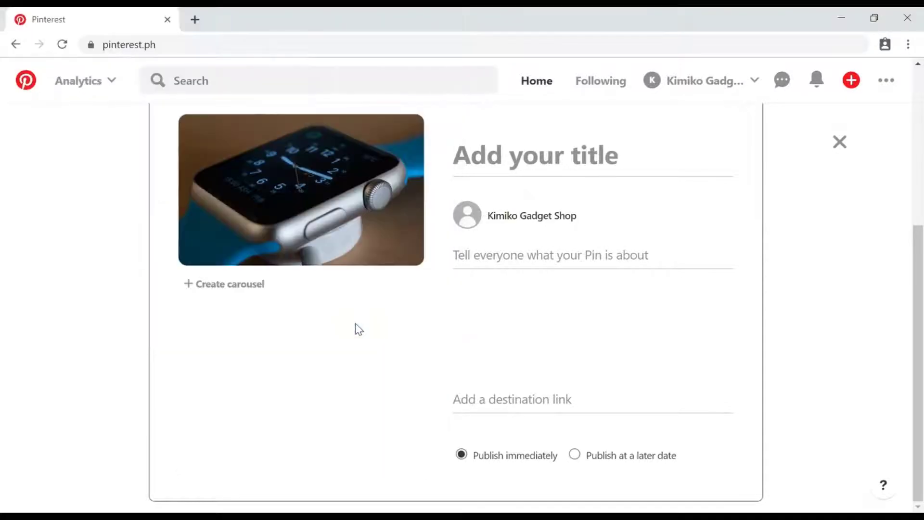
# Step: Title the Pin "The Brand New Apple Watch"
pyautogui.scroll(3, 434, 347)
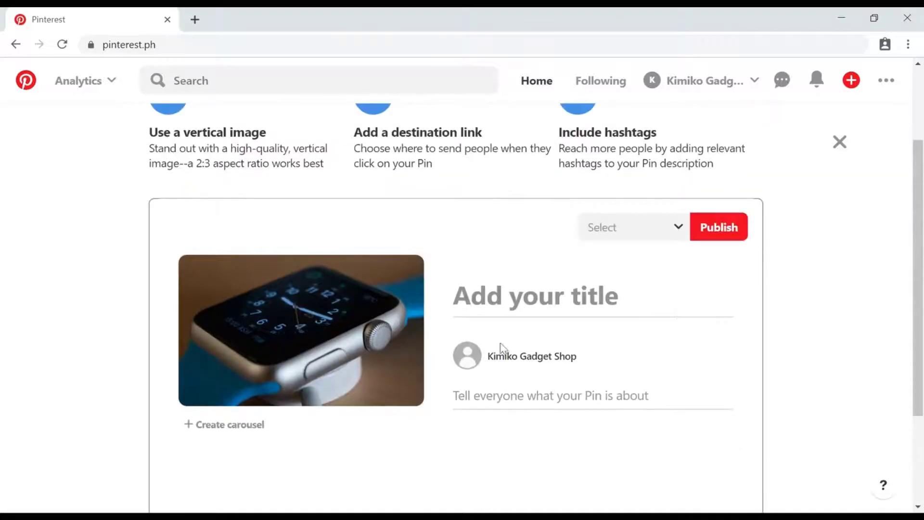
pyautogui.click(536, 299)
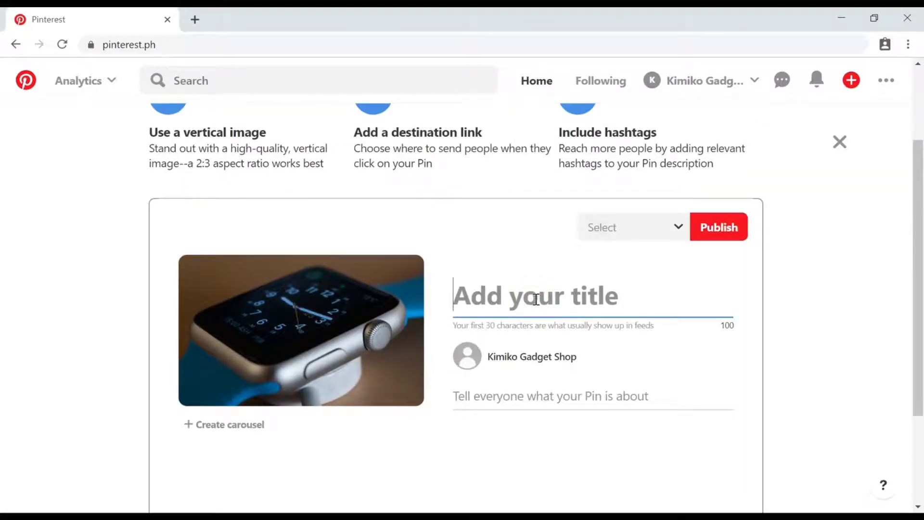
pyautogui.write('The Brand N')
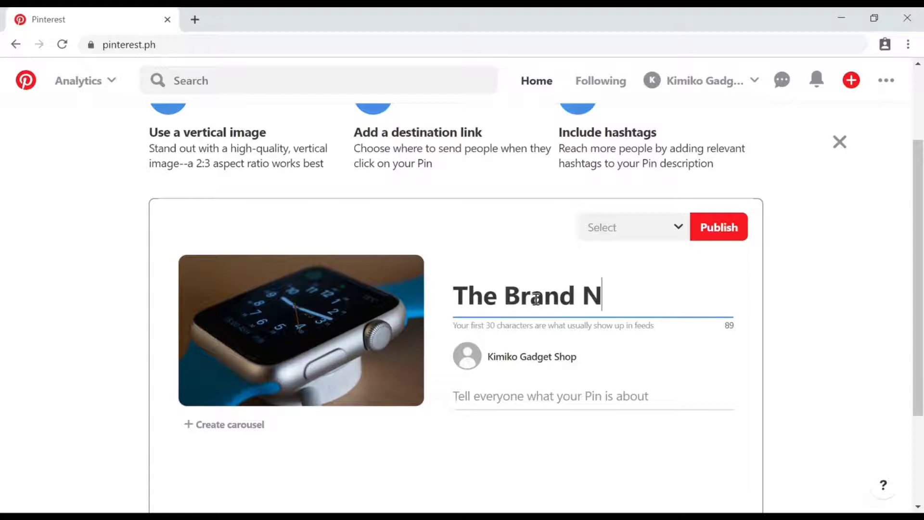
pyautogui.write('ew Apple Wat')
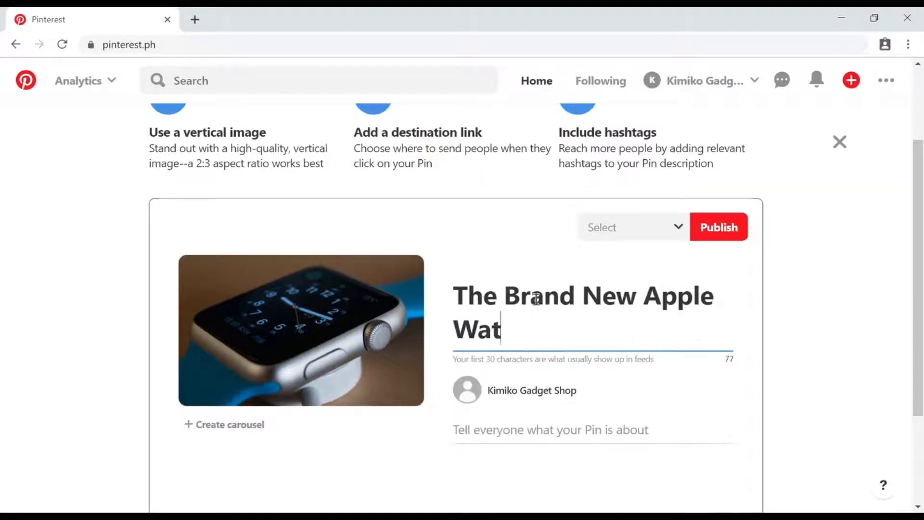
pyautogui.write('ch')
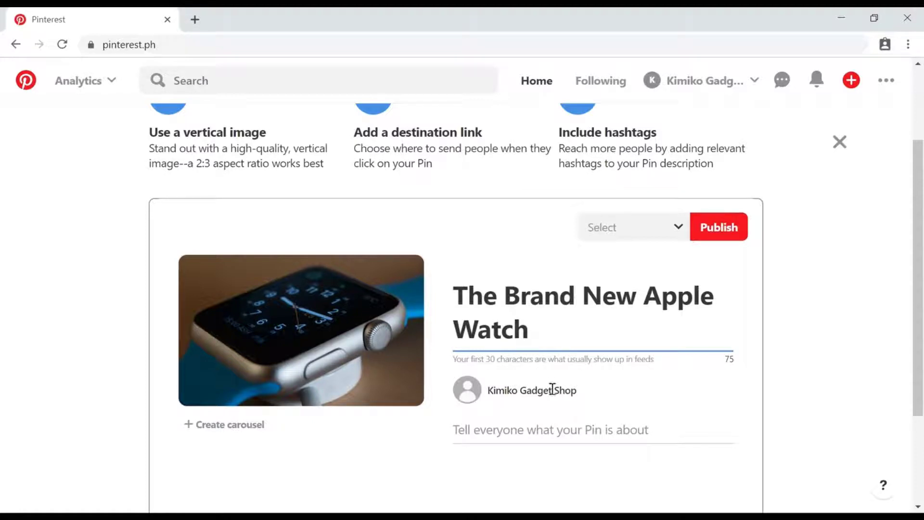
# Step: Enter the Pin description "The new apple watch - reviews and specifications;"
pyautogui.click(544, 429)
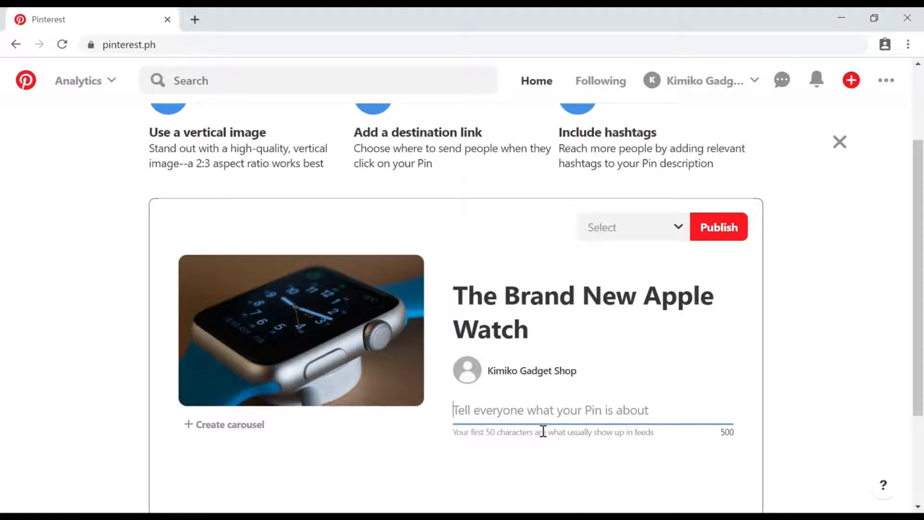
pyautogui.write('The ')
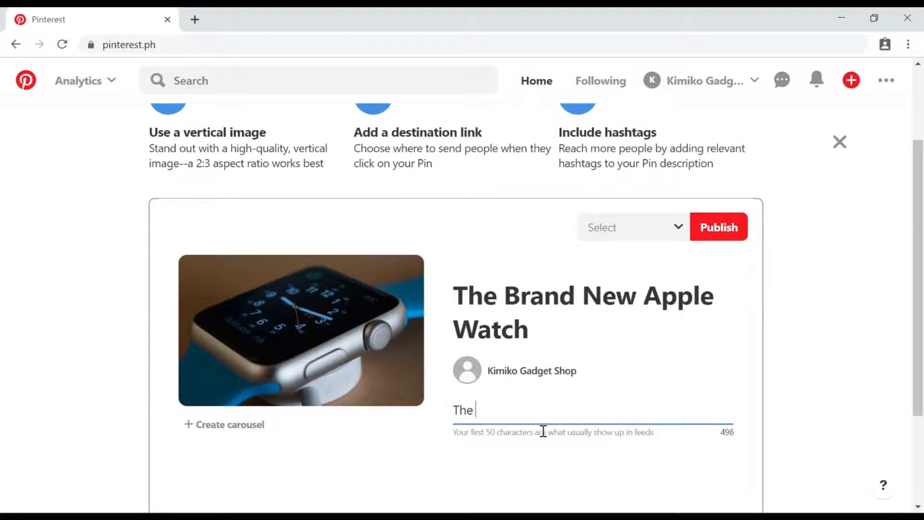
pyautogui.write('new apple watch -')
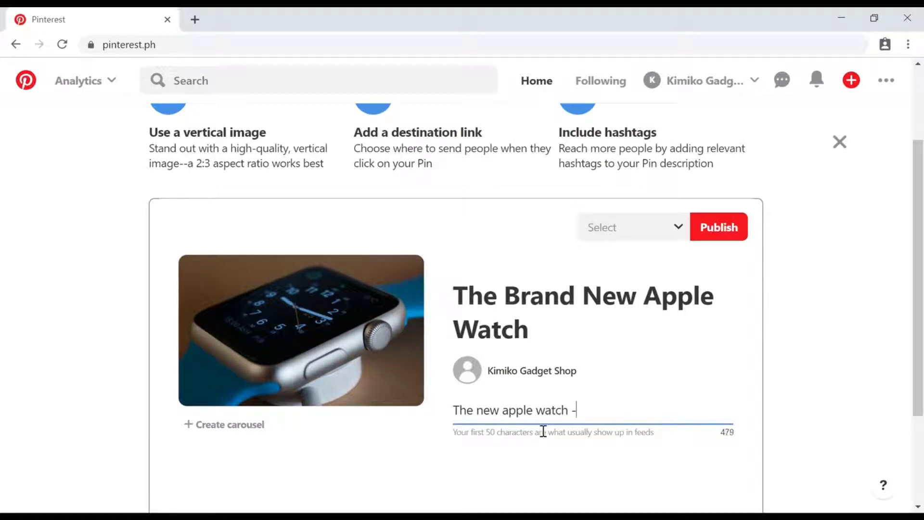
pyautogui.write(' reviews an')
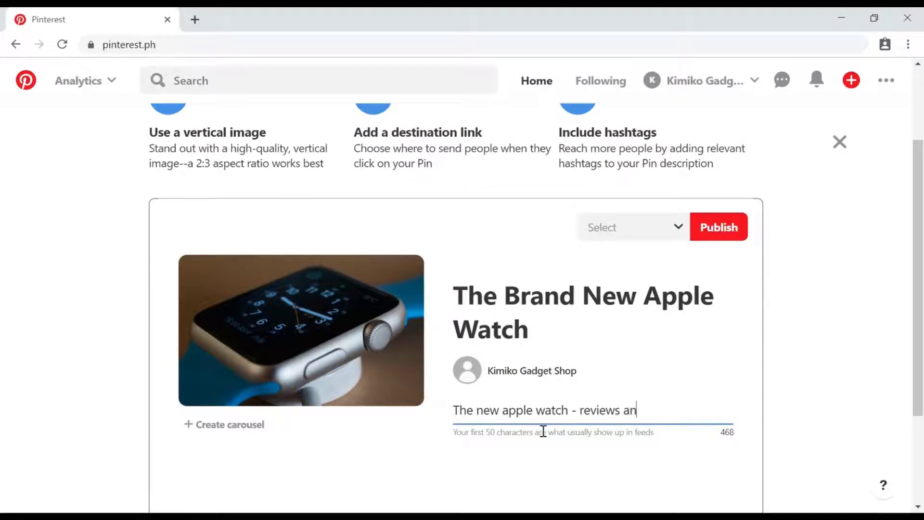
pyautogui.write('d specifications; #')
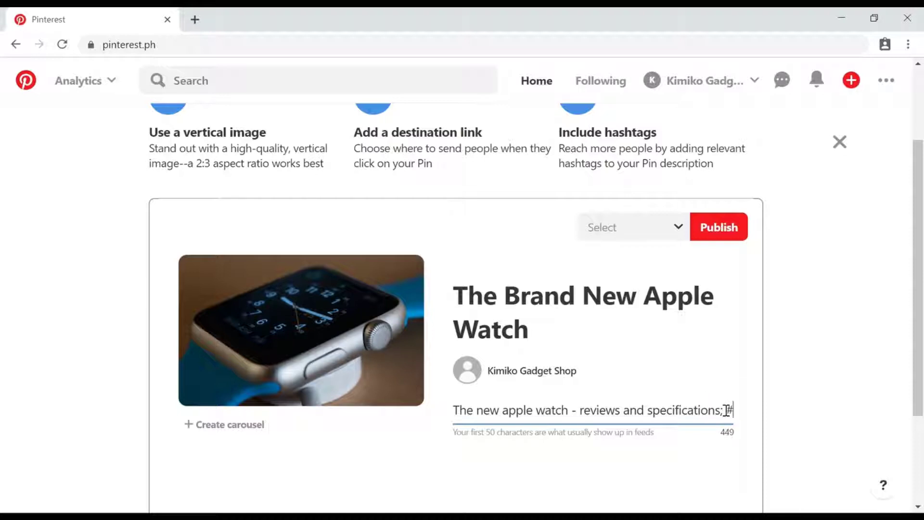
# Step: Add the hashtags #smartwatch and #applewatch on a new line of the Pin description
pyautogui.press('Return')
pyautogui.write('#sna')
pyautogui.press('BackSpace')
pyautogui.press('BackSpace')
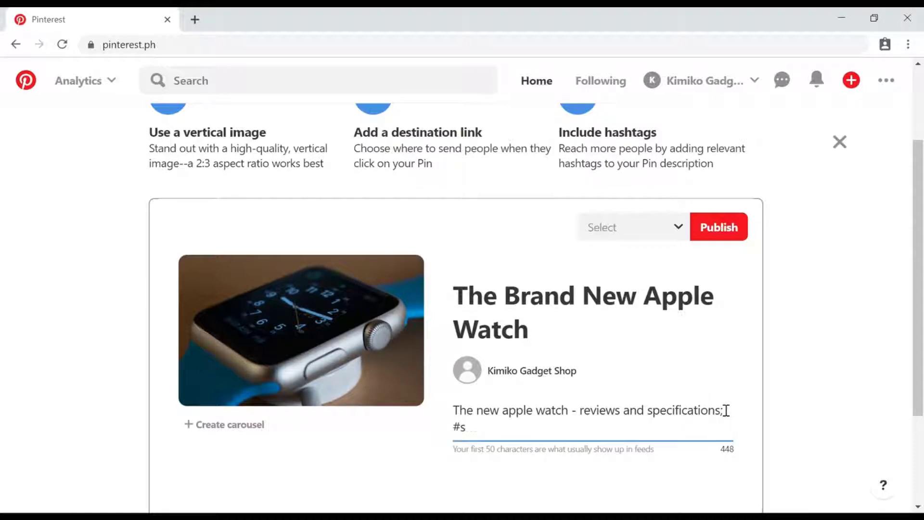
pyautogui.write('martwatch ')
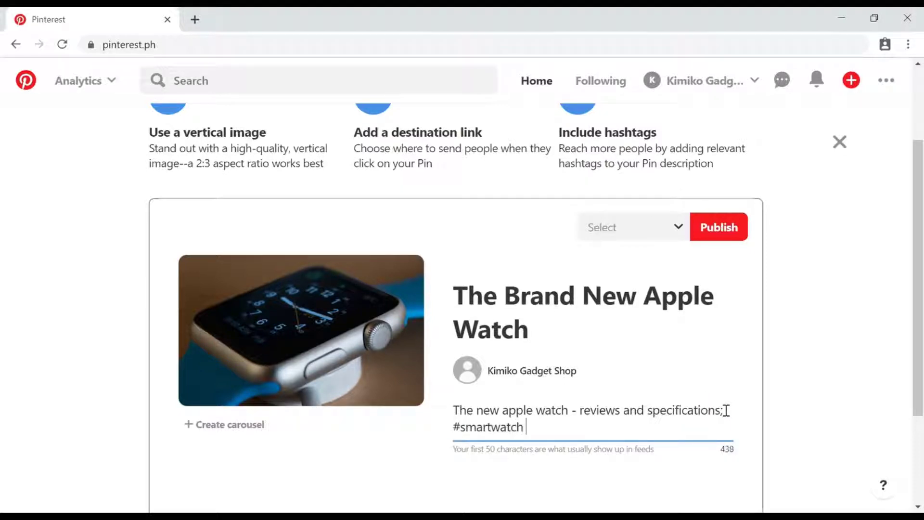
pyautogui.write('#applewatch')
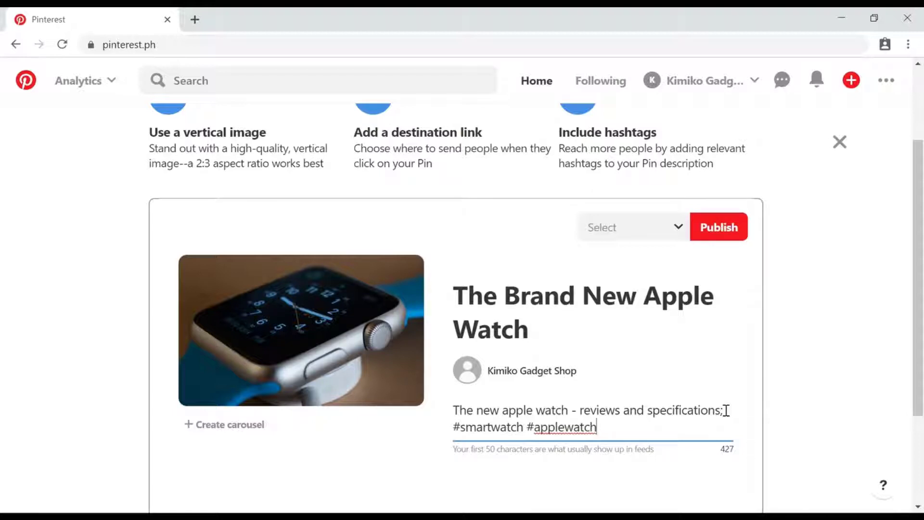
# Step: Search Google for "apple watch" in a new browser tab to find a destination link for the Pin
pyautogui.scroll(-3, 607, 328)
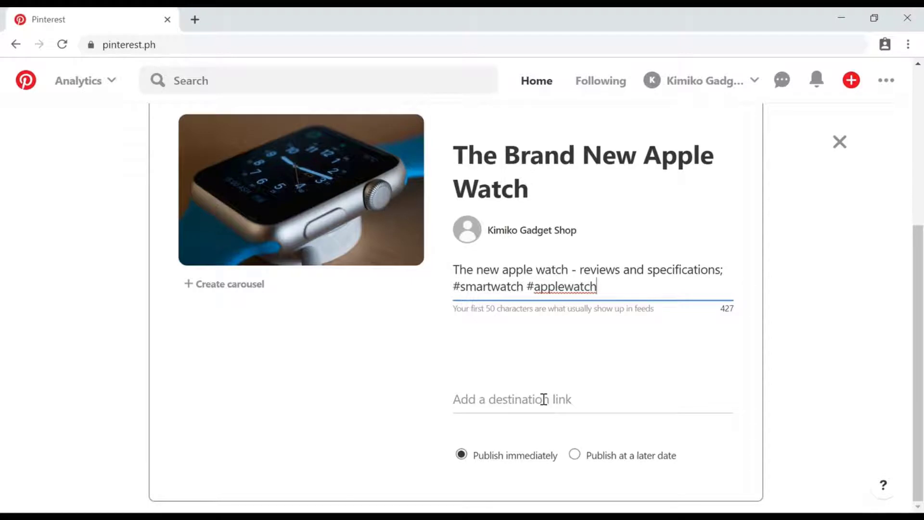
pyautogui.click(544, 400)
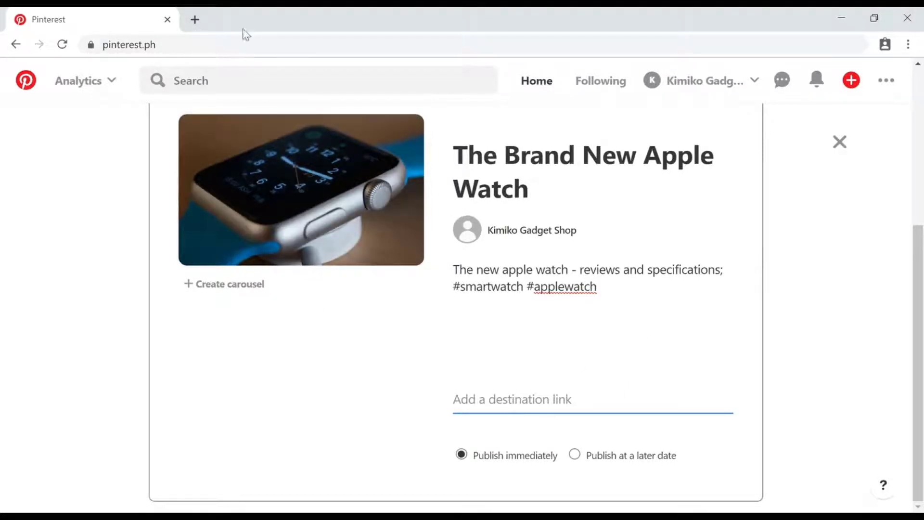
pyautogui.click(195, 20)
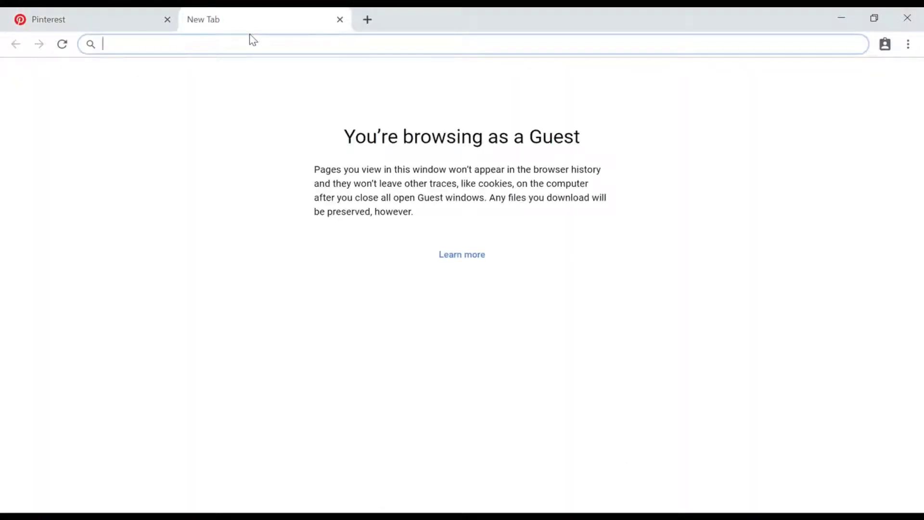
pyautogui.write('apple w')
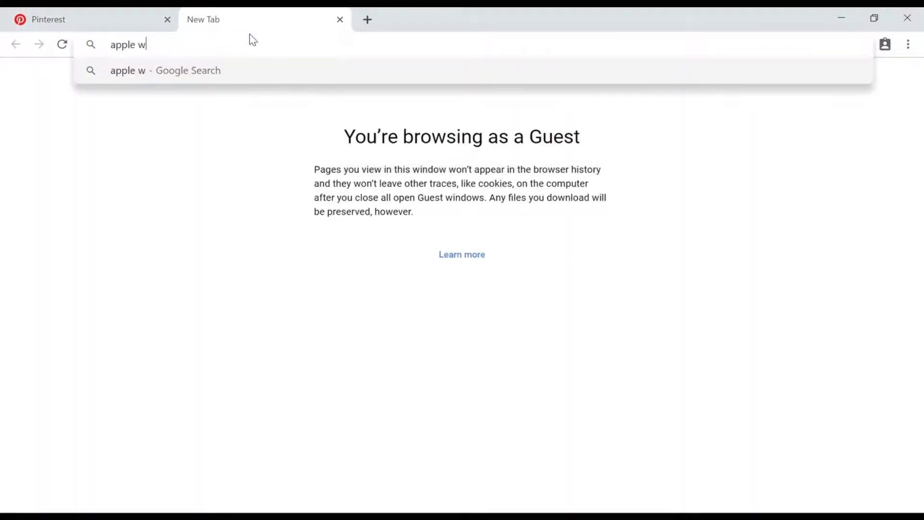
pyautogui.write('atch')
pyautogui.press('Return')
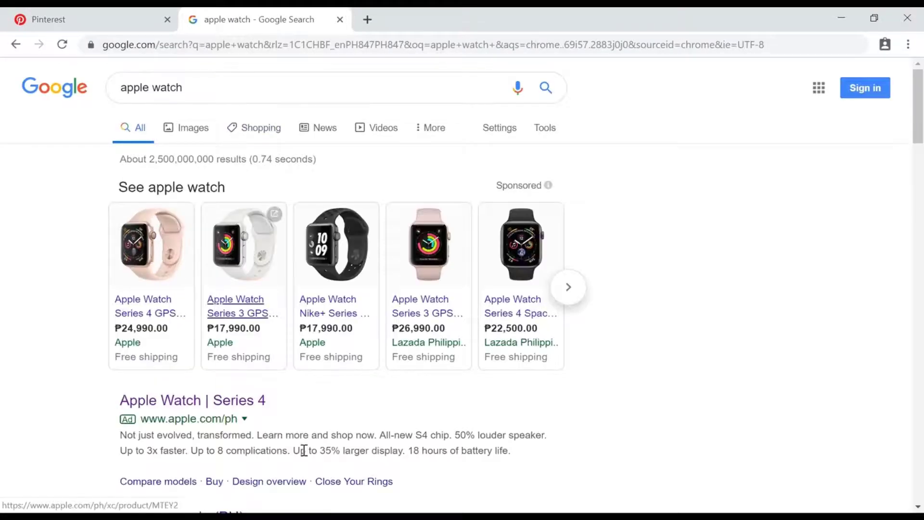
# Step: Open Apple's product listing for the Apple Watch Series 4 GPS, 40mm Gold Aluminum Case with Pink Sand Sport Band
pyautogui.scroll(-4, 320, 392)
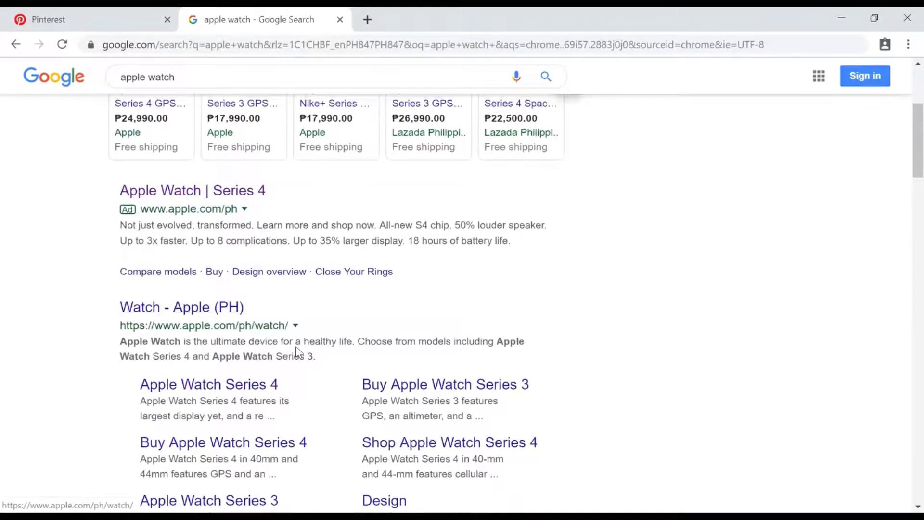
pyautogui.scroll(4, 295, 351)
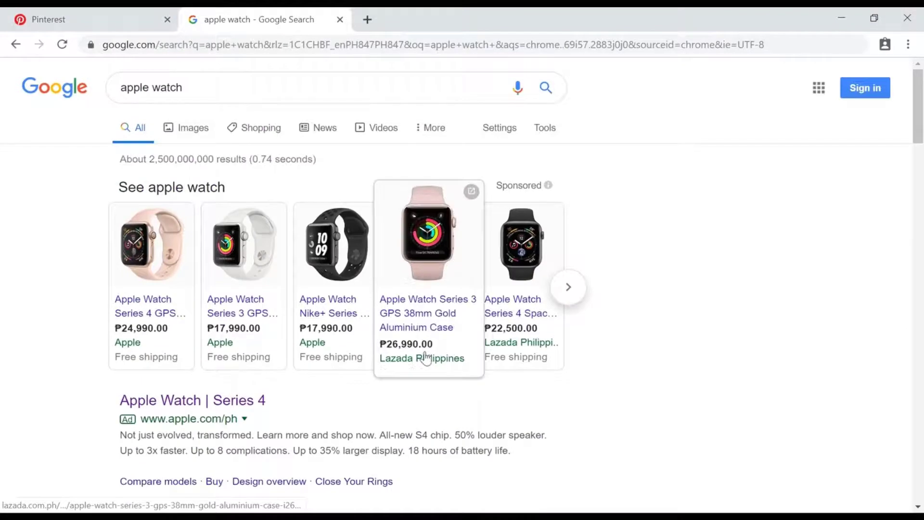
pyautogui.moveTo(164, 291)
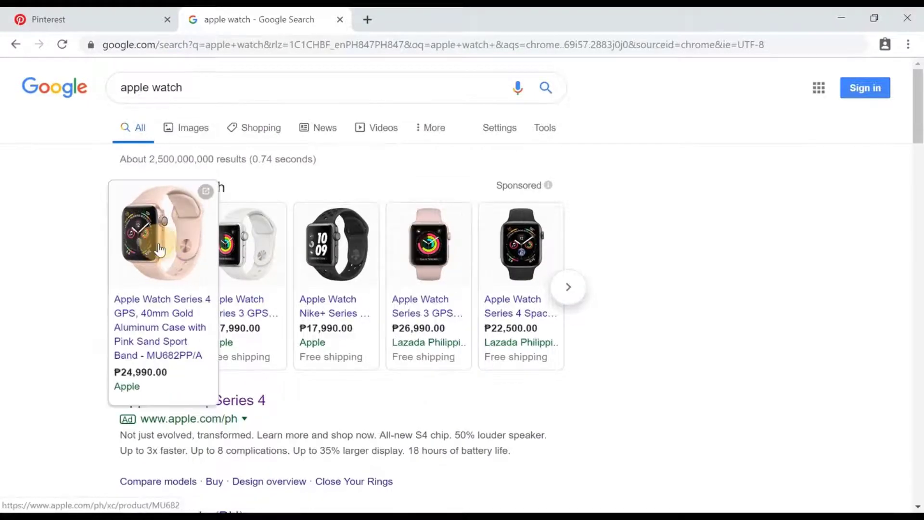
pyautogui.click(161, 301)
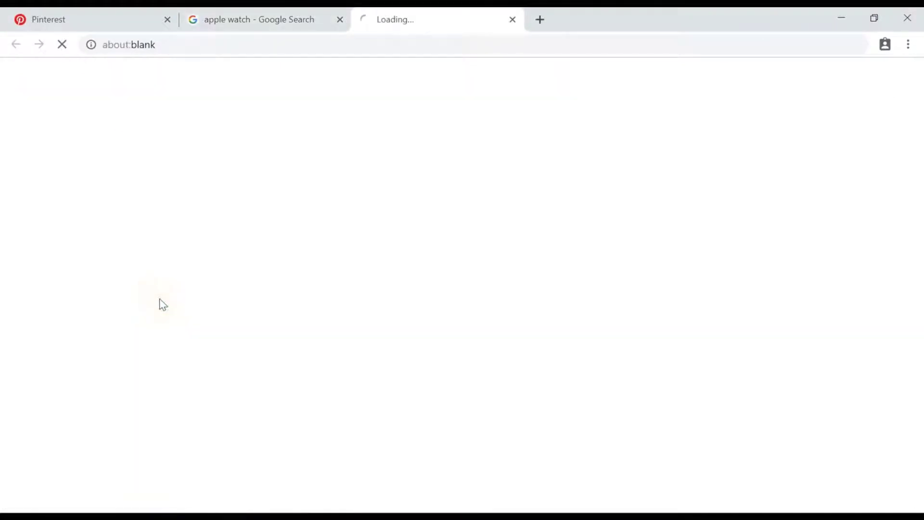
pyautogui.click(333, 48)
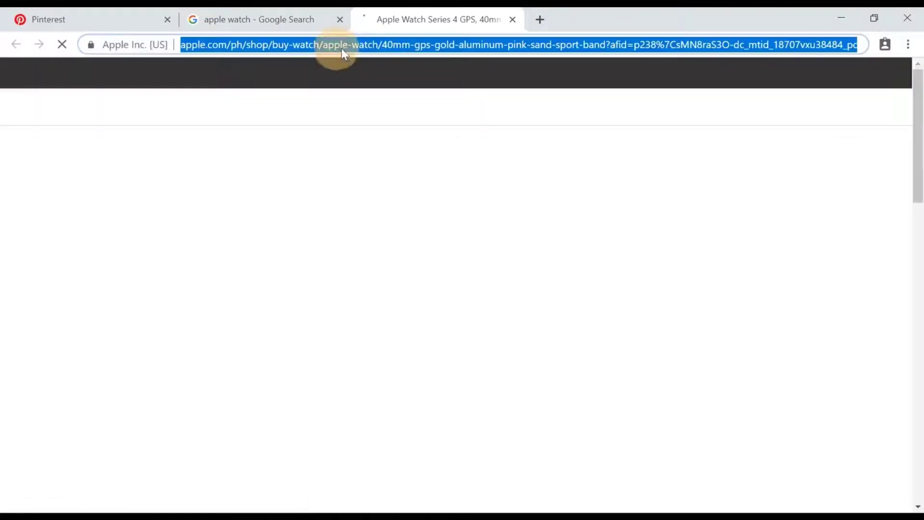
pyautogui.click(383, 45)
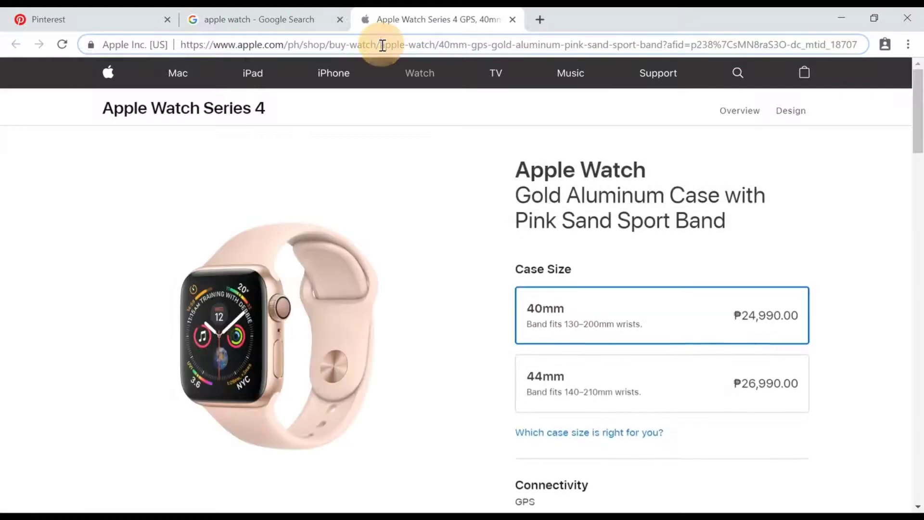
pyautogui.click(383, 45)
pyautogui.click(385, 45)
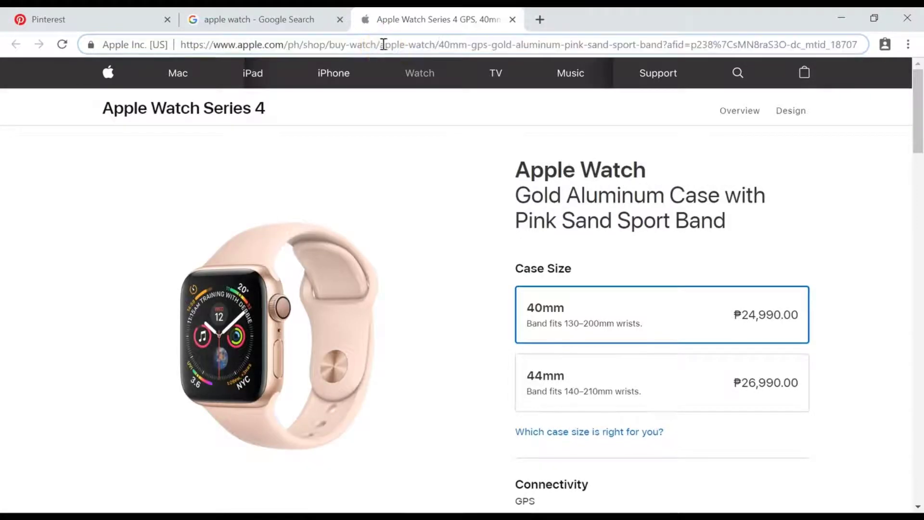
pyautogui.moveTo(384, 44); pyautogui.dragTo(85, 41)
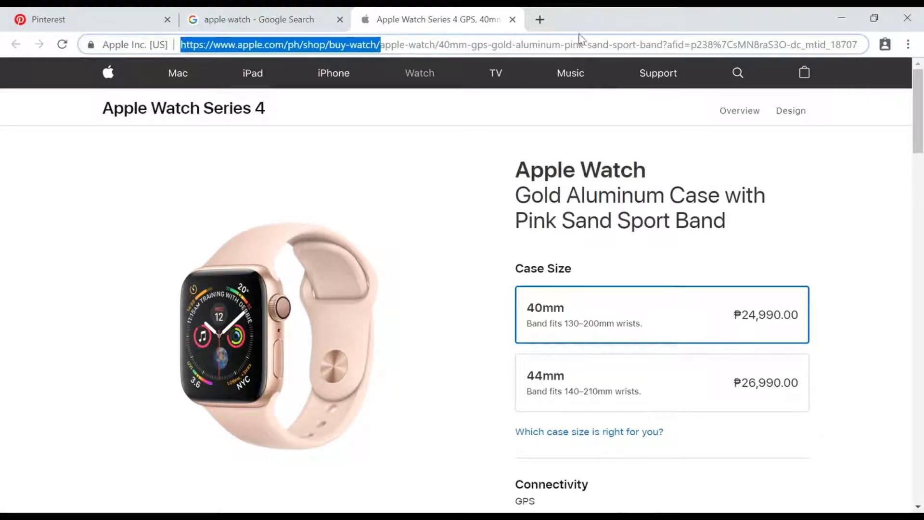
pyautogui.hotkey('ctrl', 'c')
pyautogui.click(540, 19)
pyautogui.hotkey('ctrl', 'v')
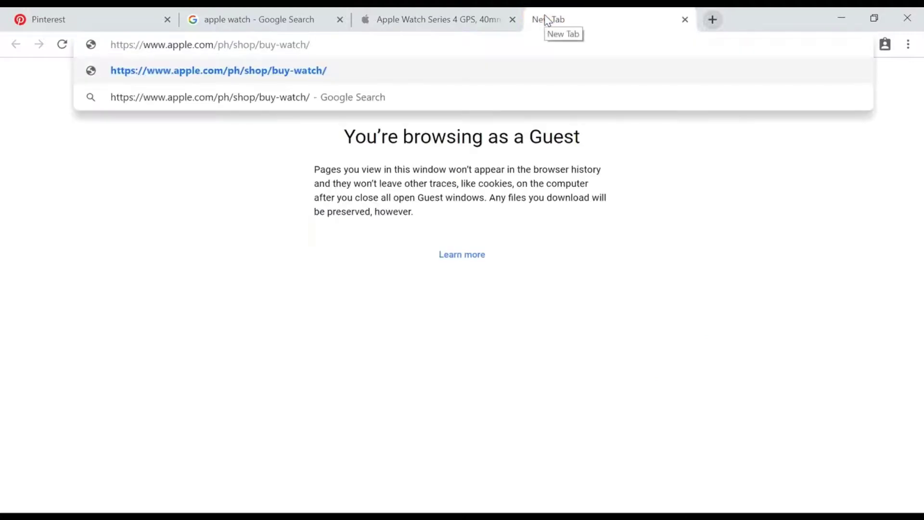
pyautogui.press('Return')
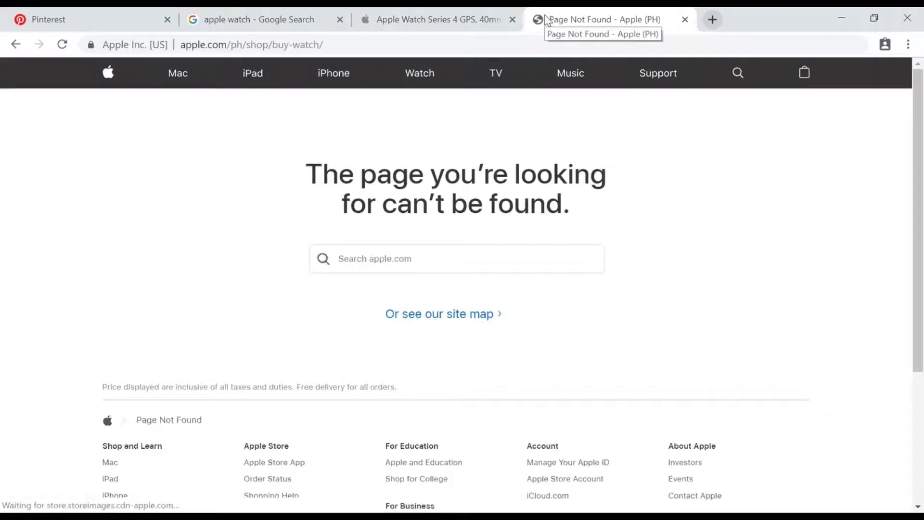
# Step: Copy the full address of the Apple Watch Series 4 product page and test it in the Page Not Found tab
pyautogui.click(482, 19)
pyautogui.click(451, 44)
pyautogui.doubleClick(452, 44)
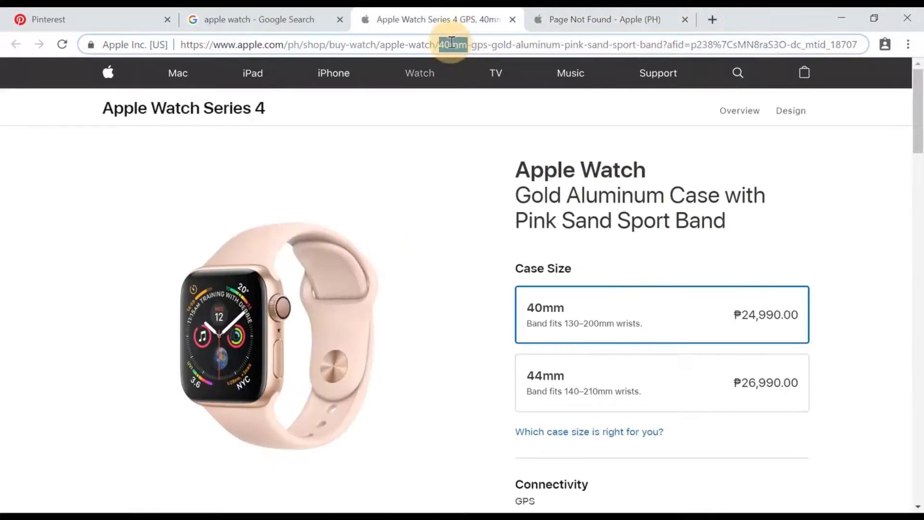
pyautogui.tripleClick(452, 43)
pyautogui.tripleClick(465, 45)
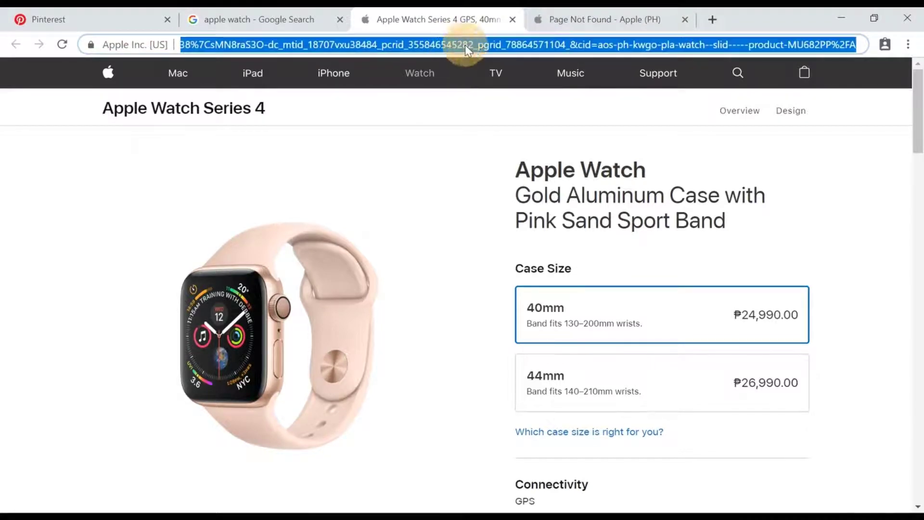
pyautogui.hotkey('ctrl', 'c')
pyautogui.click(621, 19)
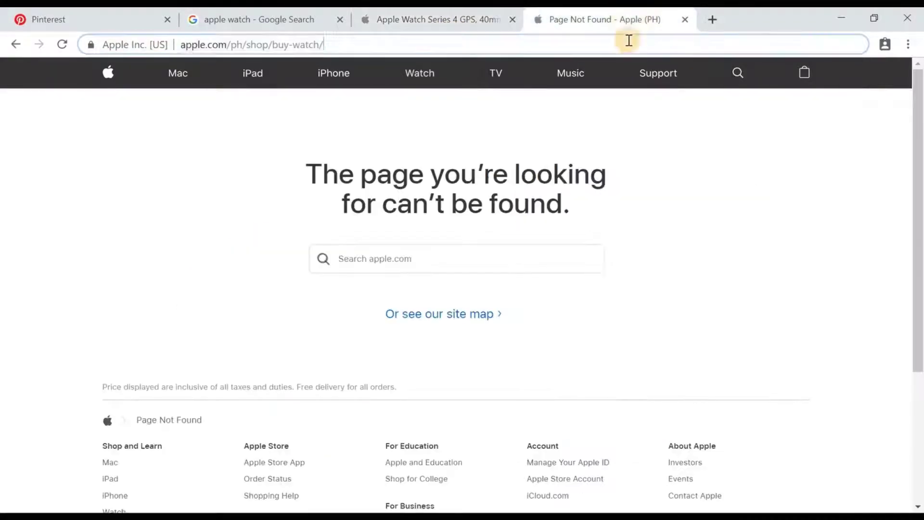
pyautogui.click(629, 44)
pyautogui.hotkey('ctrl', 'v')
pyautogui.press('Return')
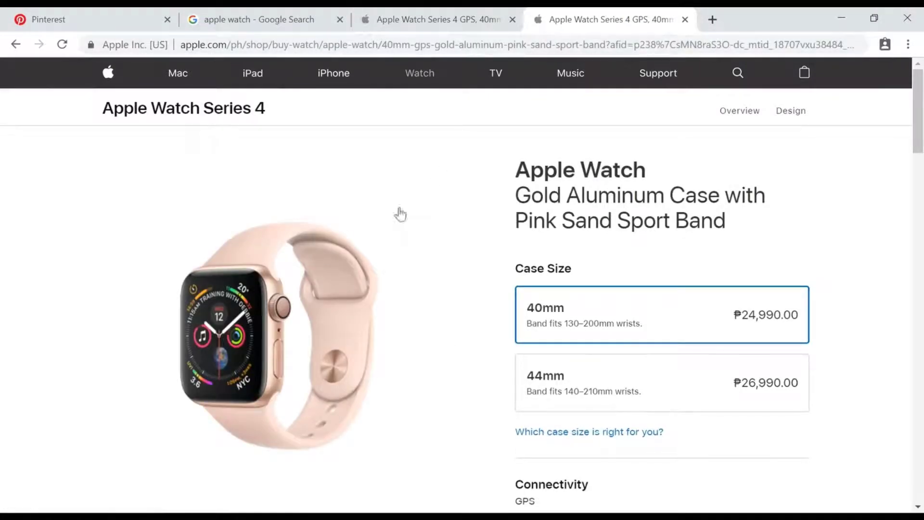
# Step: Return to the Pinterest tab and paste the copied product page address as the Pin's destination link
pyautogui.click(113, 19)
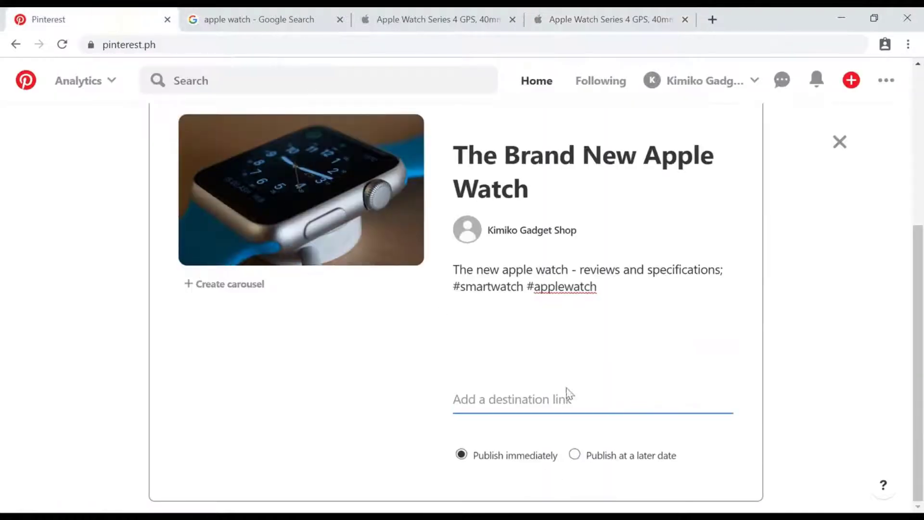
pyautogui.click(557, 398)
pyautogui.hotkey('ctrl', 'v')
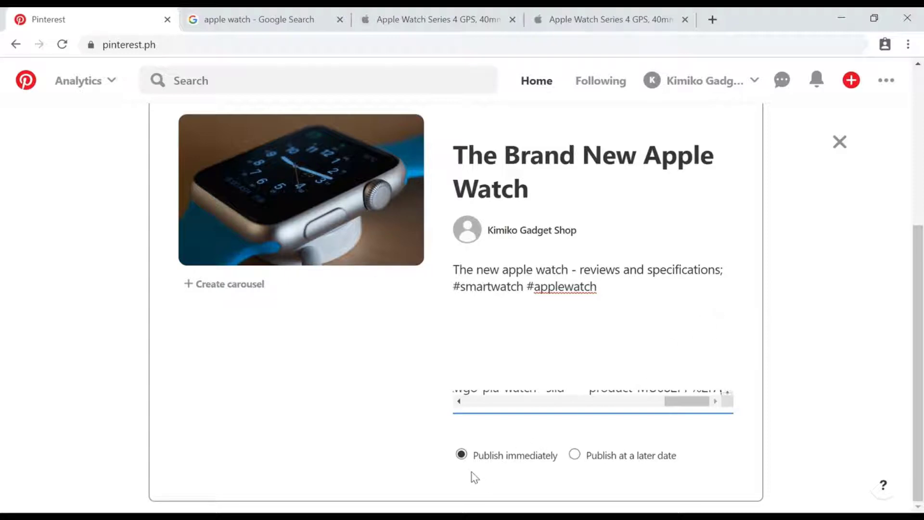
# Step: Set the Pin to publish at a later date, 08/23/2019, and choose a publishing time
pyautogui.click(576, 457)
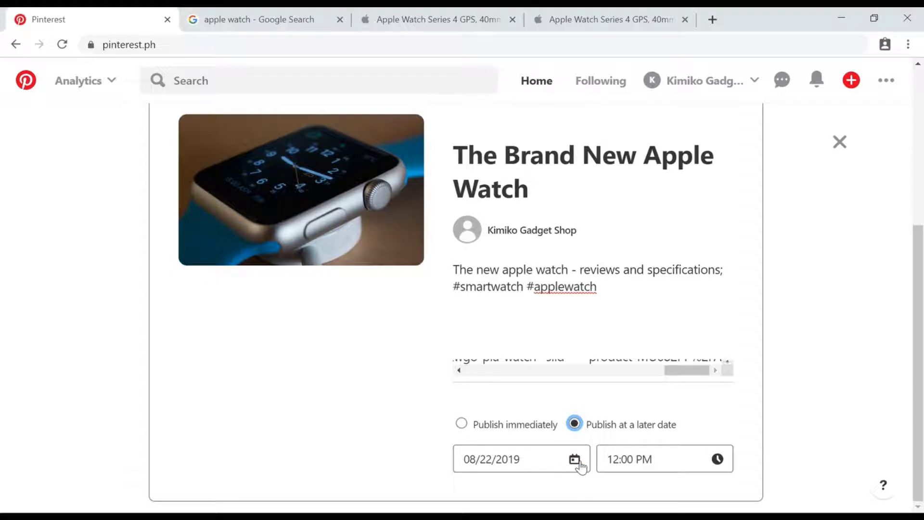
pyautogui.click(575, 460)
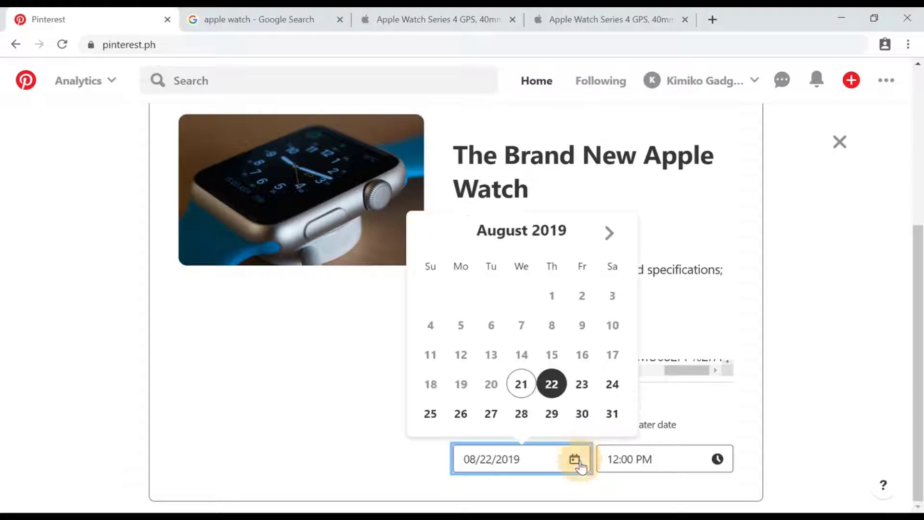
pyautogui.click(582, 389)
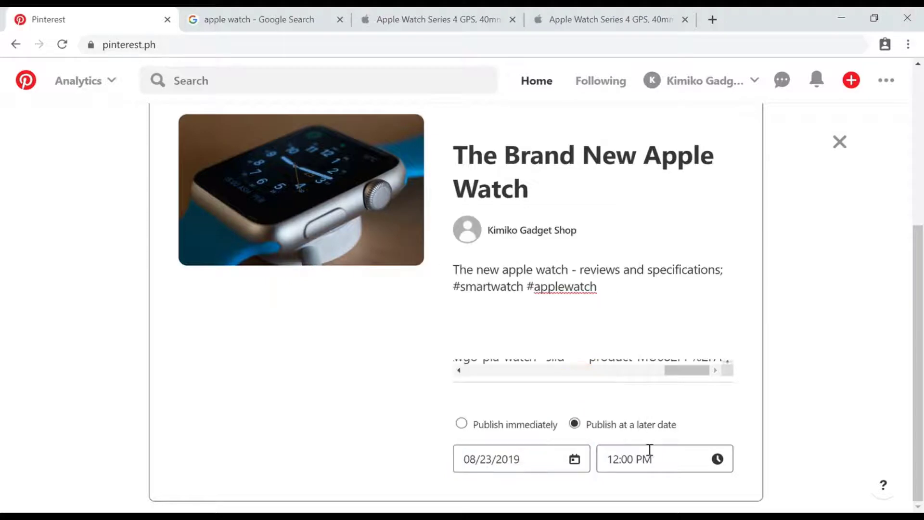
pyautogui.click(657, 465)
pyautogui.moveTo(727, 419); pyautogui.dragTo(728, 419)
pyautogui.click(664, 375)
# Step: Switch the Pin back to publishing immediately
pyautogui.scroll(5, 770, 411)
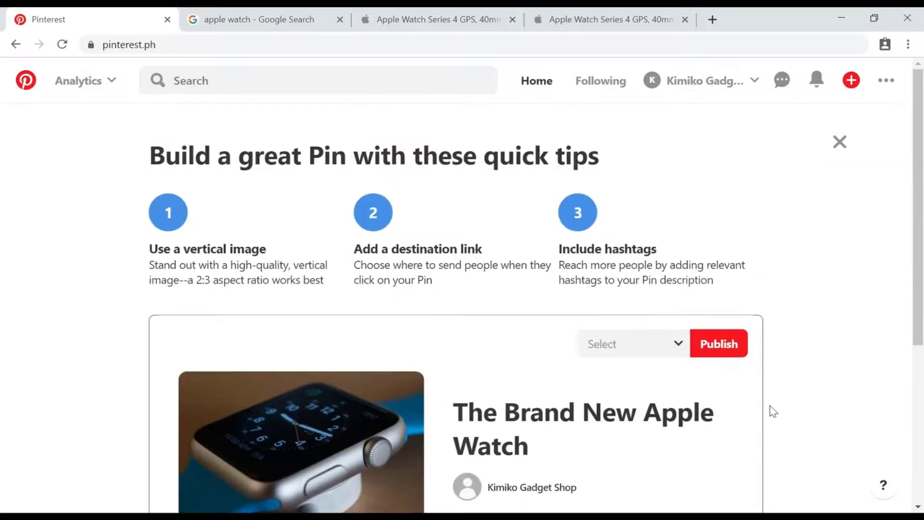
pyautogui.scroll(-5, 674, 412)
pyautogui.click(462, 425)
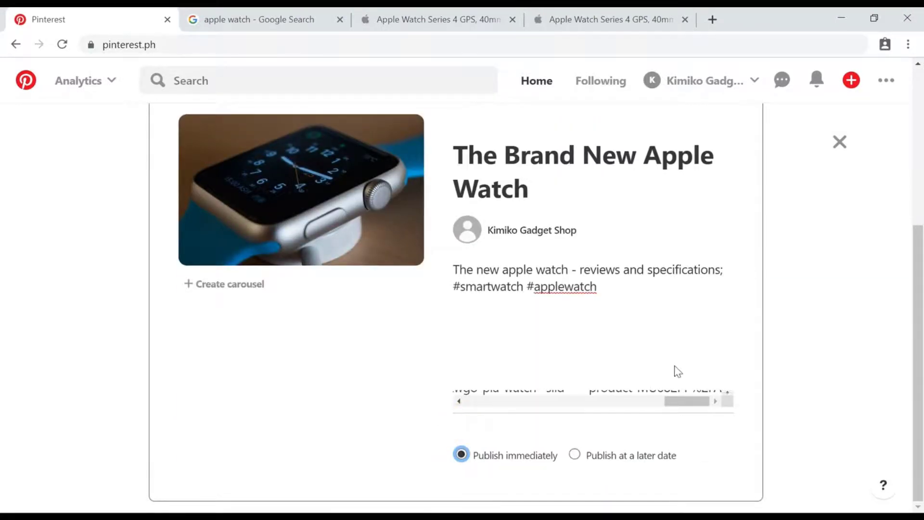
# Step: Create a new board named New Gadgets for the Pin, with the secret option left off
pyautogui.scroll(5, 674, 371)
pyautogui.click(652, 350)
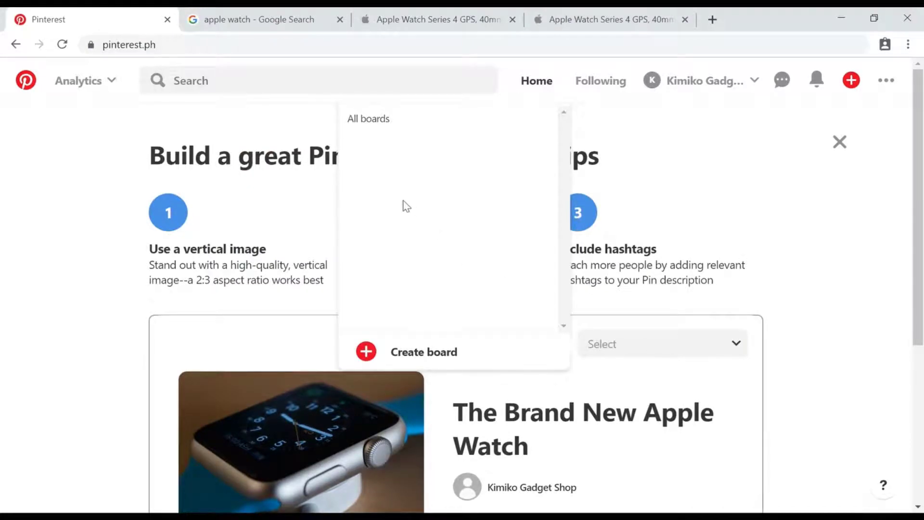
pyautogui.scroll(-3, 405, 209)
pyautogui.scroll(3, 399, 217)
pyautogui.click(421, 354)
pyautogui.click(431, 256)
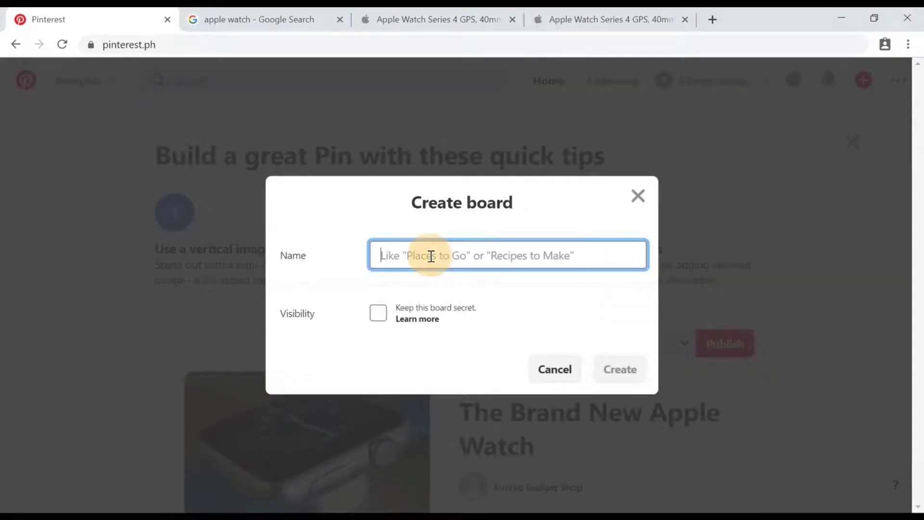
pyautogui.write('New Gadgets')
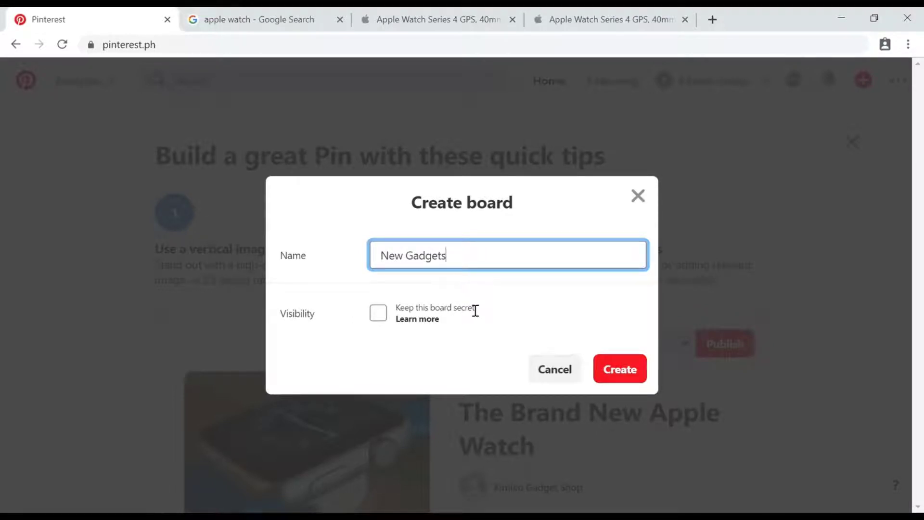
pyautogui.click(379, 314)
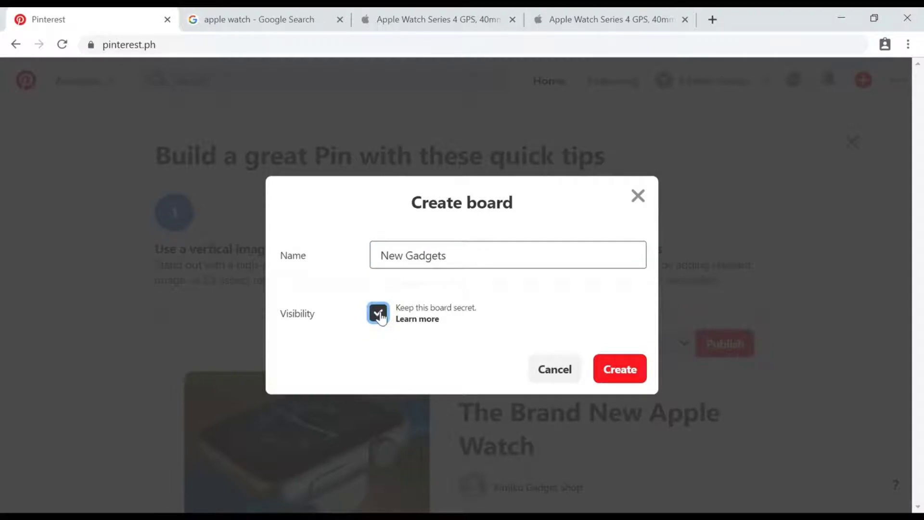
pyautogui.click(380, 315)
pyautogui.click(633, 374)
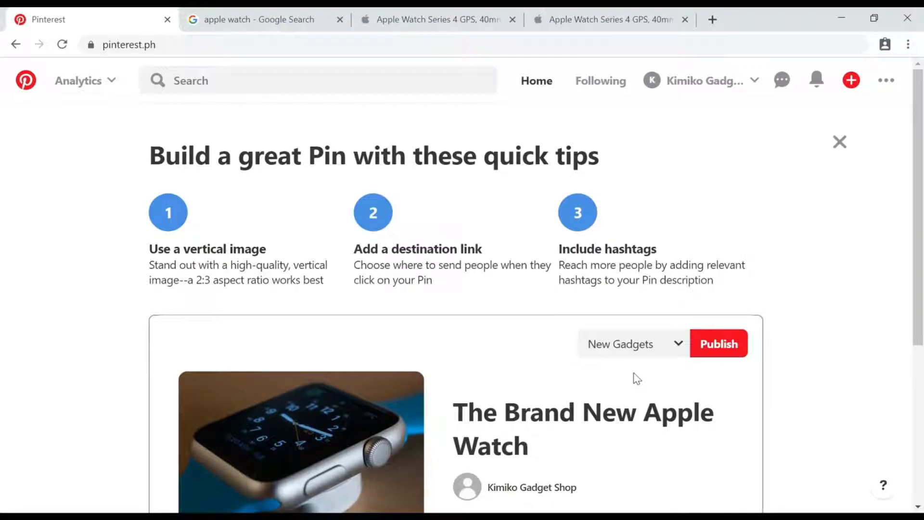
# Step: Review the Apple Watch Pin draft and publish it to the New Gadgets board
pyautogui.scroll(-4, 637, 378)
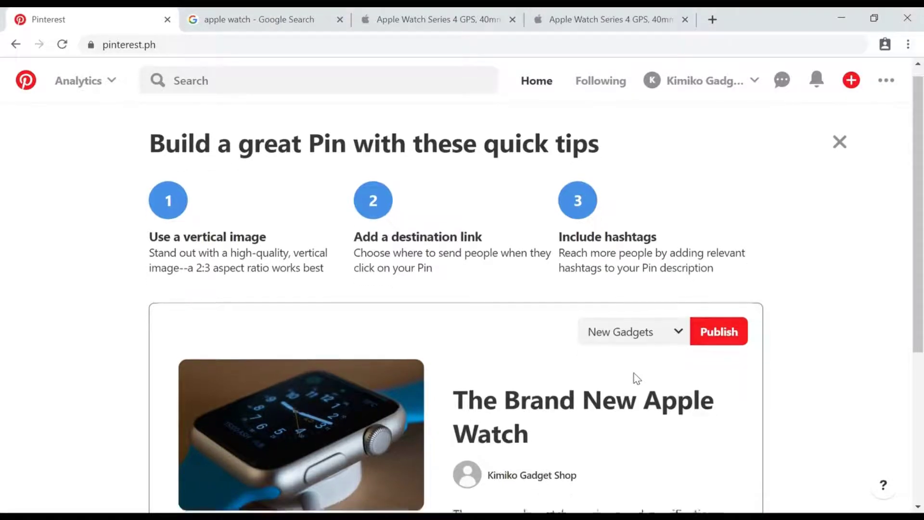
pyautogui.scroll(3, 637, 378)
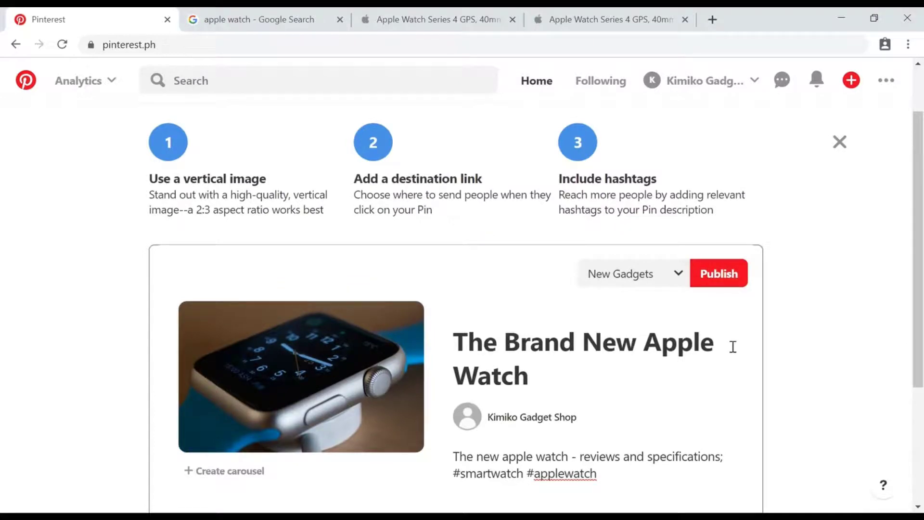
pyautogui.click(713, 274)
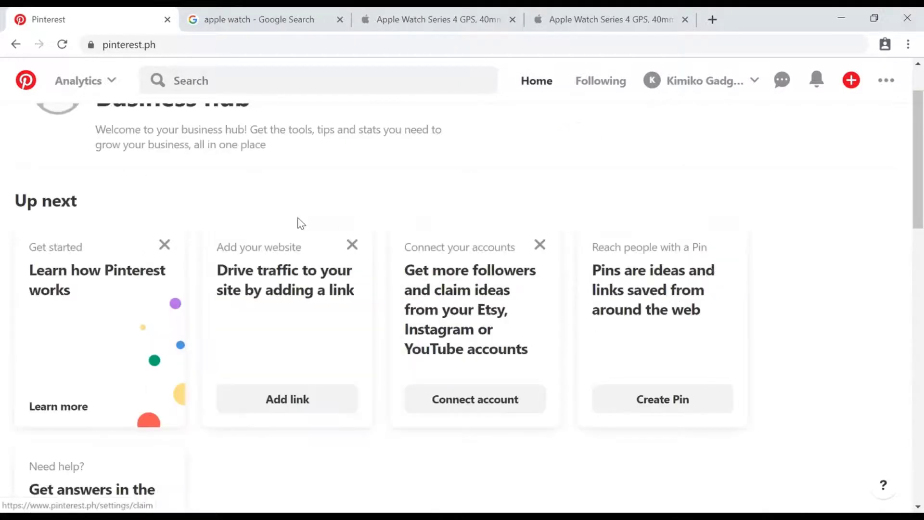
# Step: Open the shop's profile from the business hub and examine its latest Pins and latest boards
pyautogui.scroll(-4, 623, 326)
pyautogui.scroll(6, 623, 326)
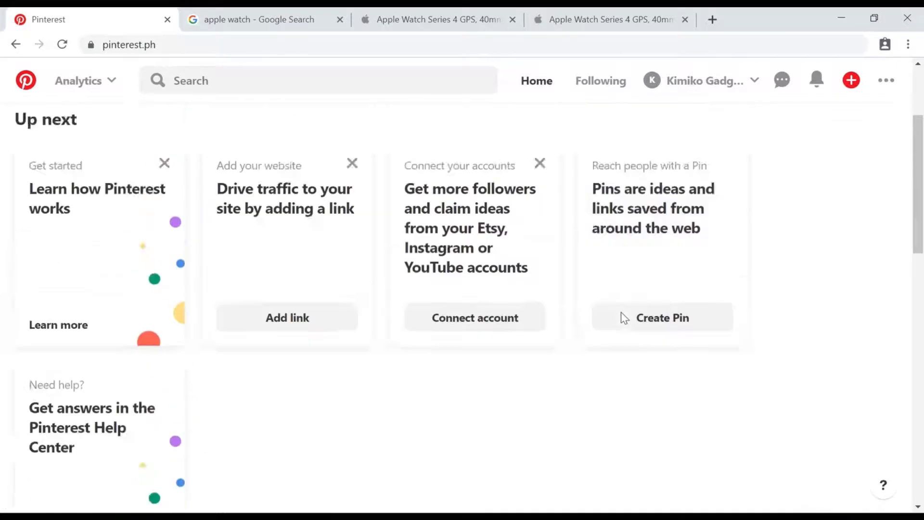
pyautogui.click(682, 88)
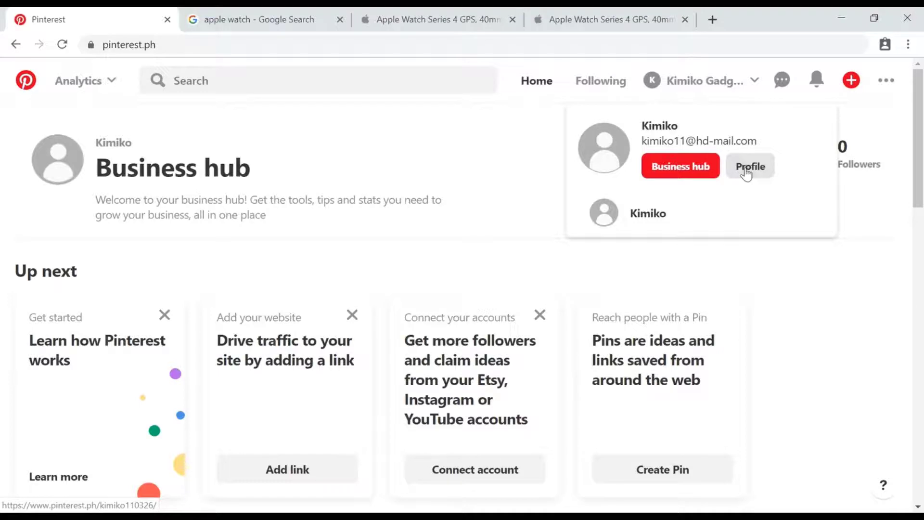
pyautogui.click(746, 168)
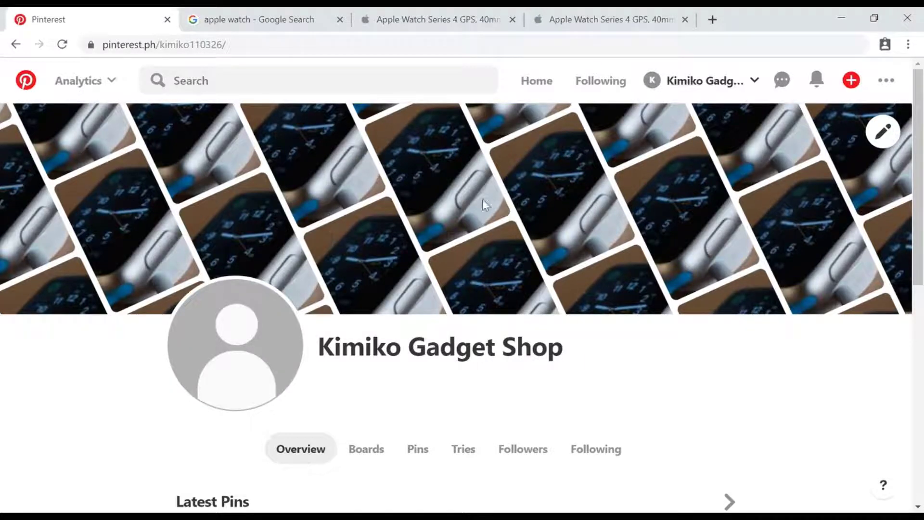
pyautogui.scroll(-5, 521, 184)
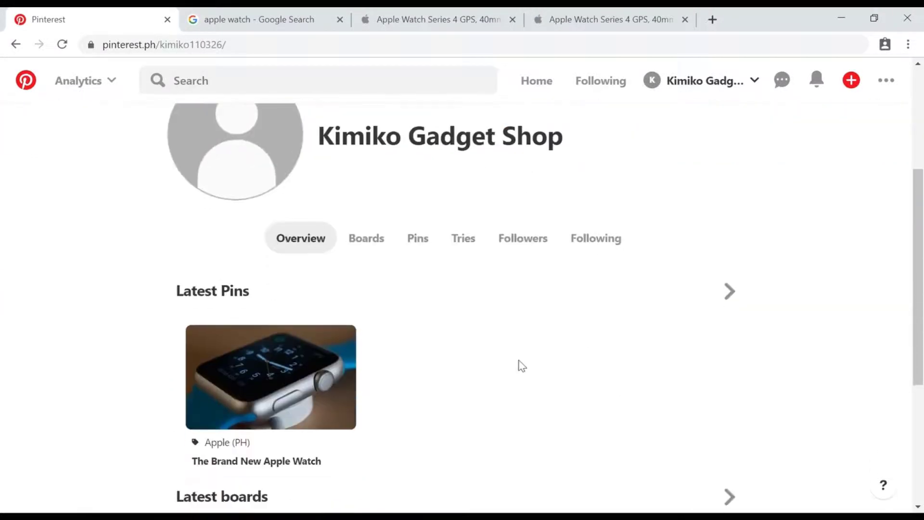
pyautogui.scroll(-2, 644, 284)
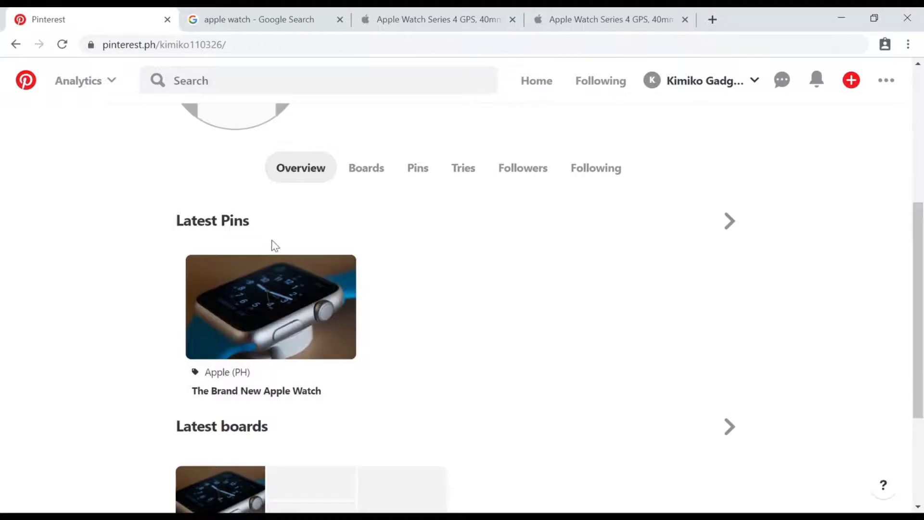
pyautogui.moveTo(281, 335)
pyautogui.scroll(-3, 281, 335)
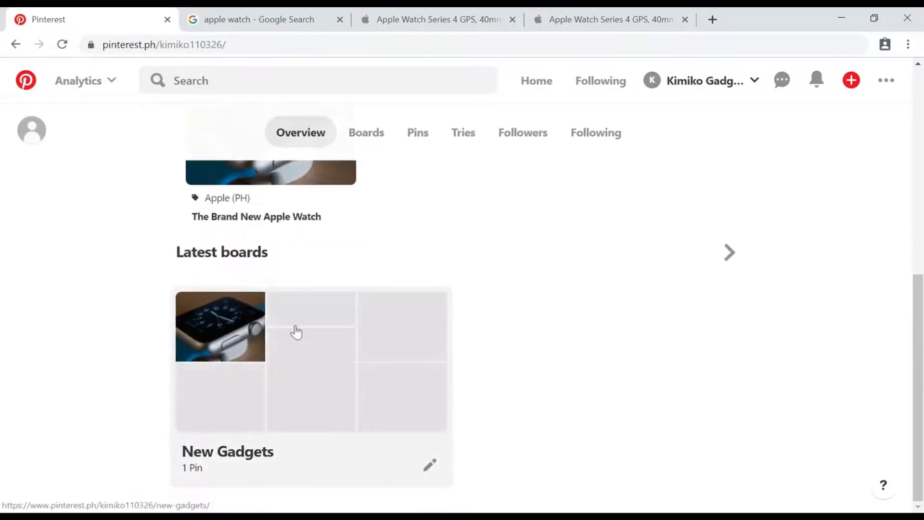
pyautogui.scroll(4, 422, 367)
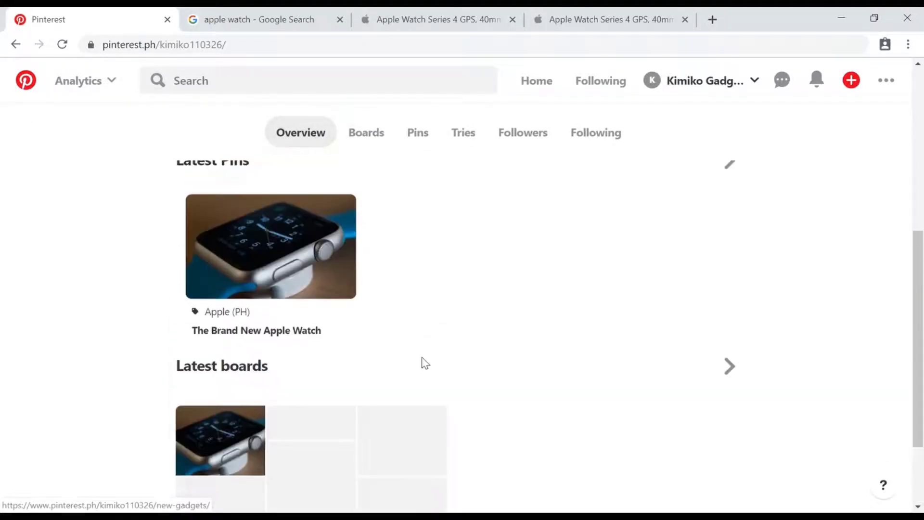
pyautogui.moveTo(222, 309)
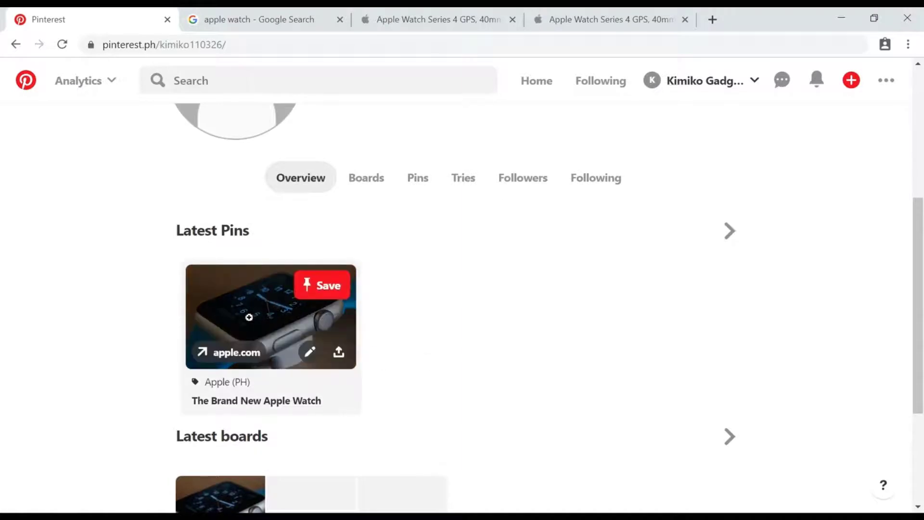
pyautogui.scroll(-3, 256, 313)
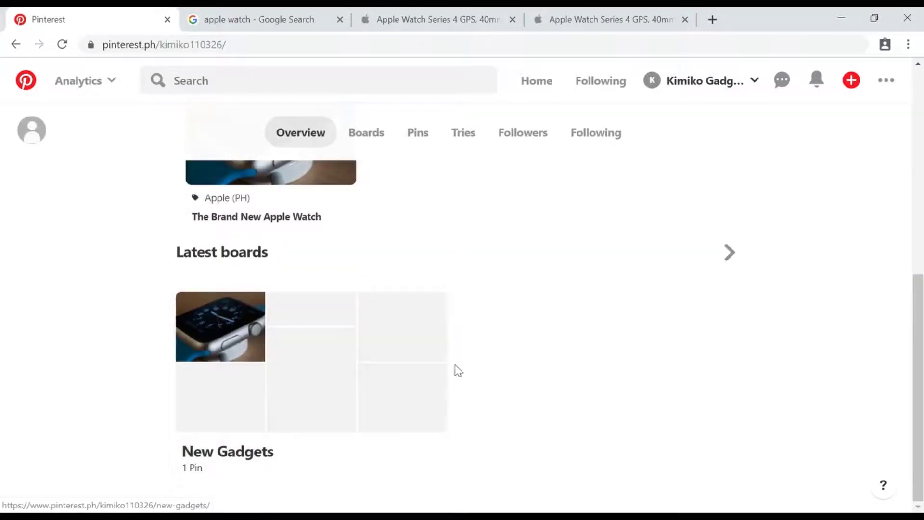
pyautogui.scroll(10, 458, 371)
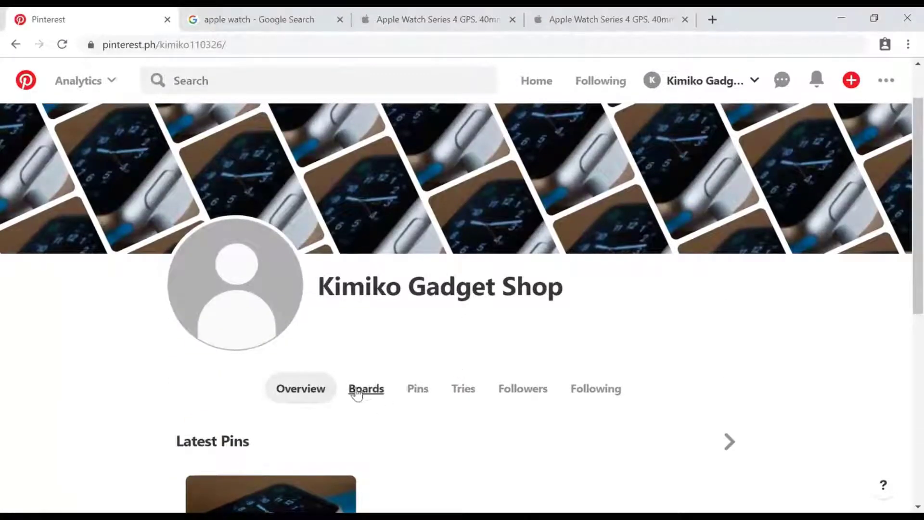
# Step: Create a secret board named Gadget Inspiration from the profile's boards
pyautogui.click(357, 394)
pyautogui.scroll(-3, 607, 323)
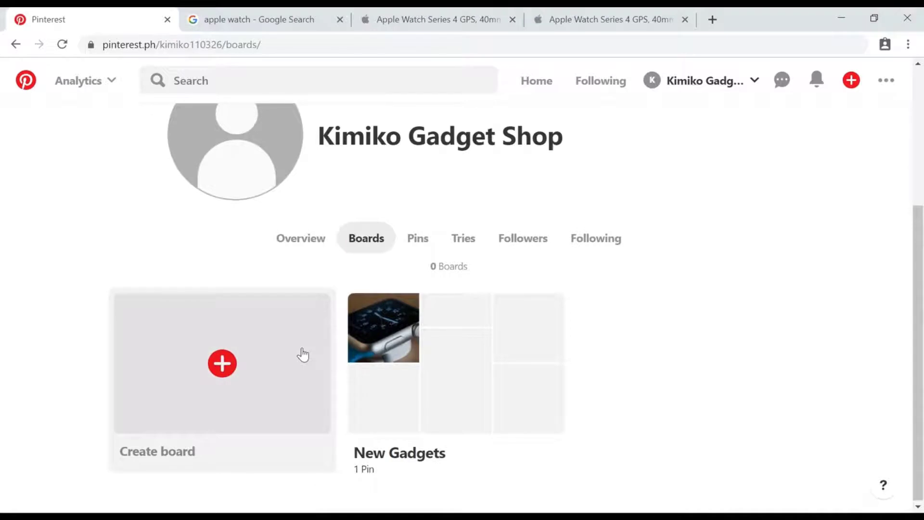
pyautogui.click(222, 364)
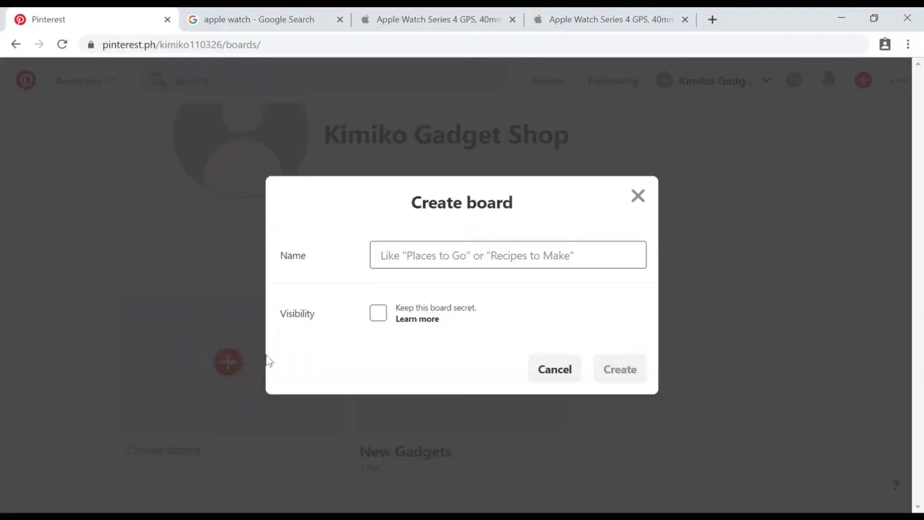
pyautogui.click(450, 258)
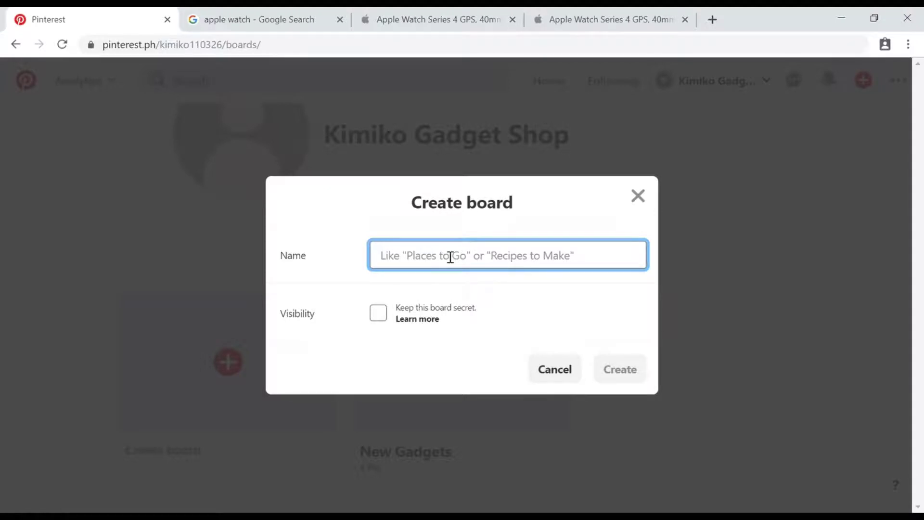
pyautogui.write('Gadget Inspiration')
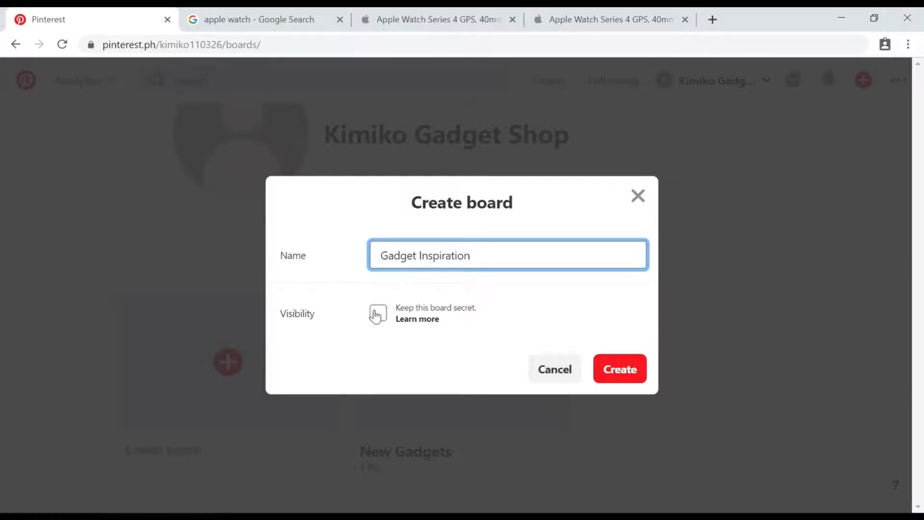
pyautogui.click(377, 314)
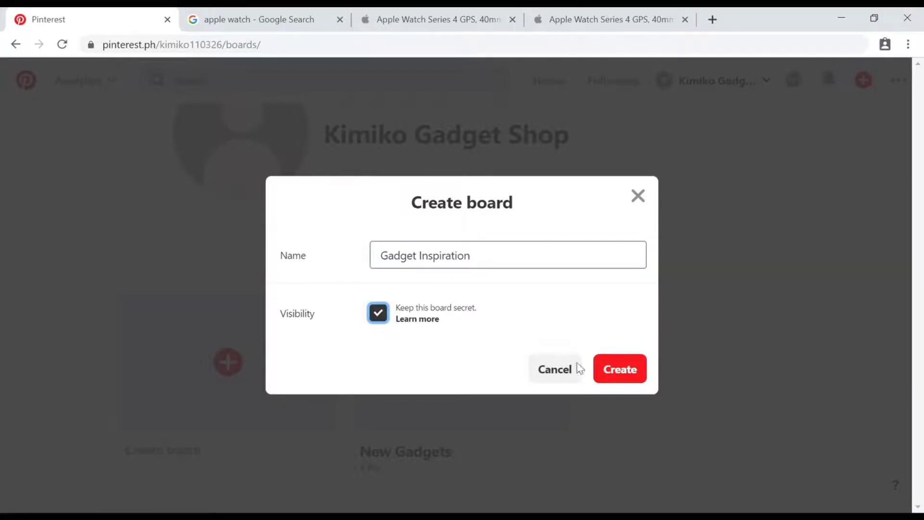
pyautogui.click(618, 372)
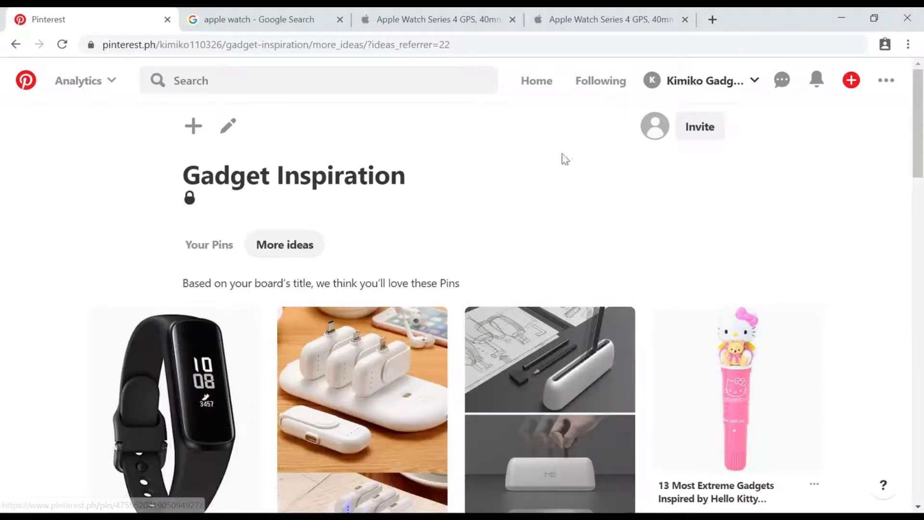
# Step: Return to the shop's profile and examine its public and secret boards
pyautogui.click(698, 81)
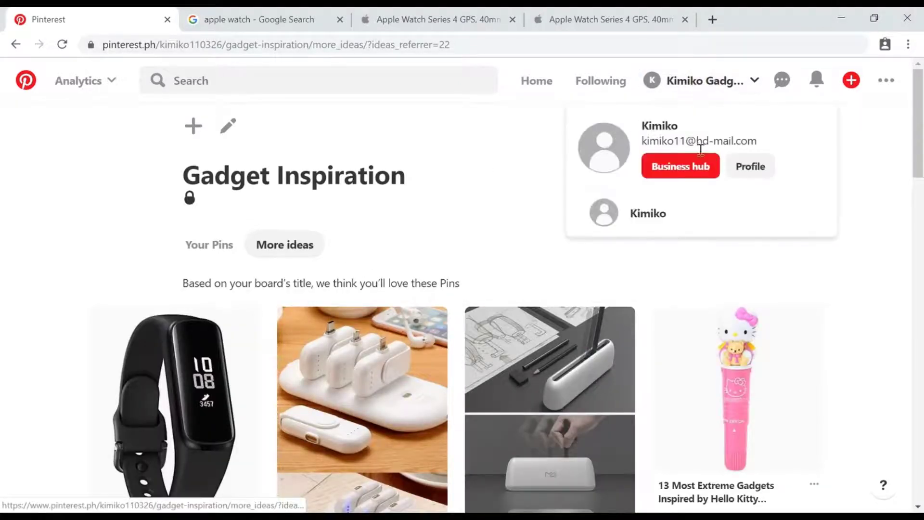
pyautogui.click(750, 165)
pyautogui.scroll(-5, 501, 247)
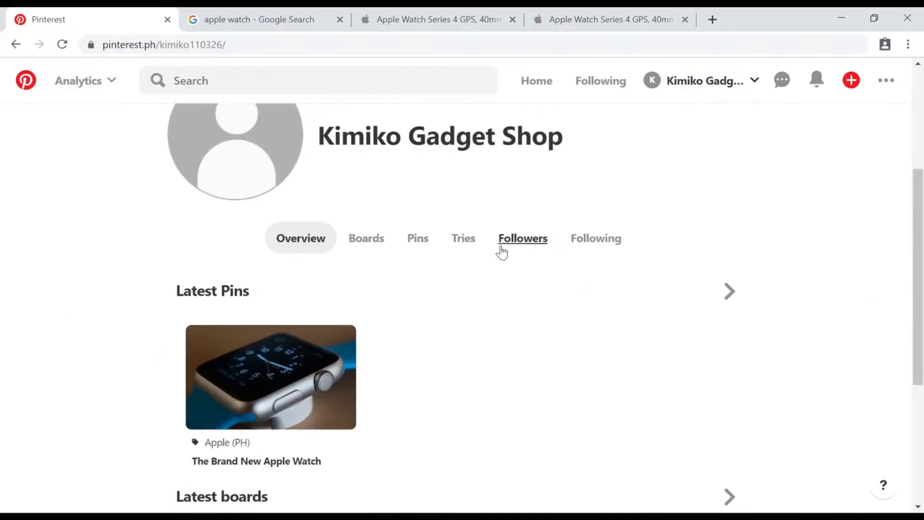
pyautogui.scroll(5, 504, 251)
pyautogui.click(372, 307)
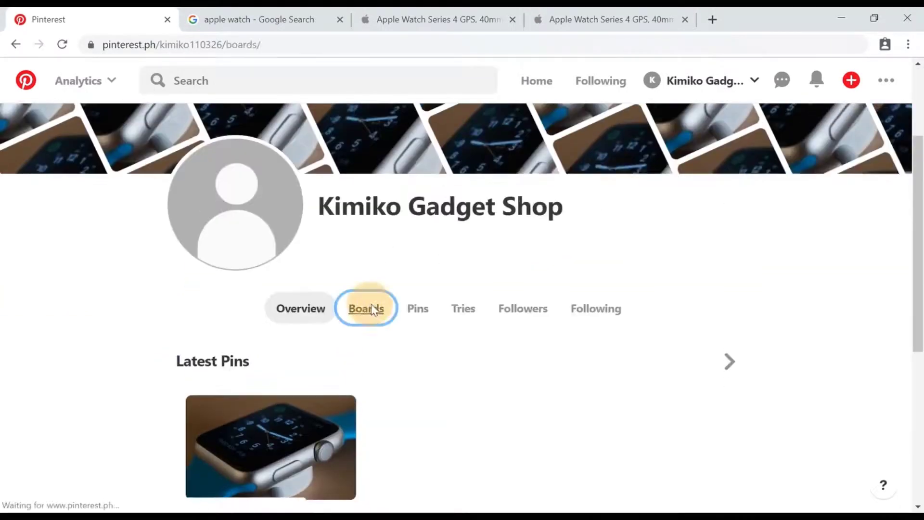
pyautogui.scroll(-5, 442, 268)
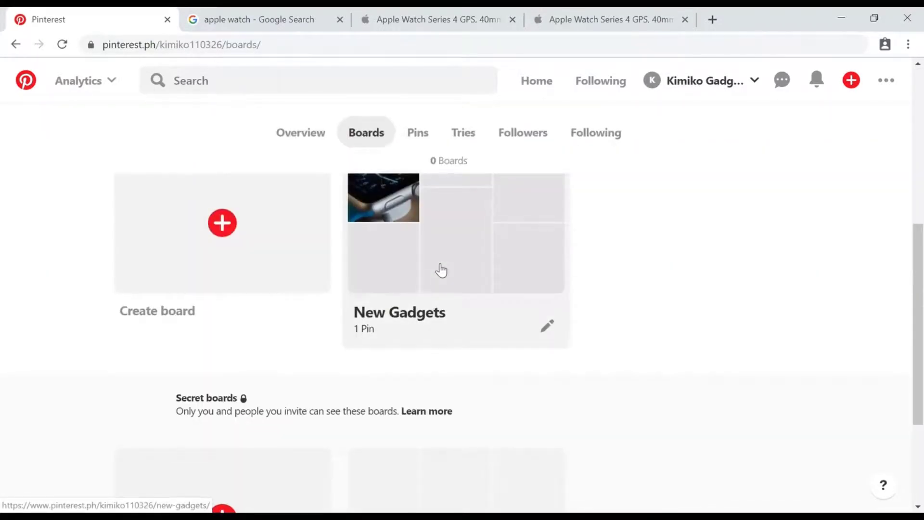
pyautogui.scroll(-3, 594, 266)
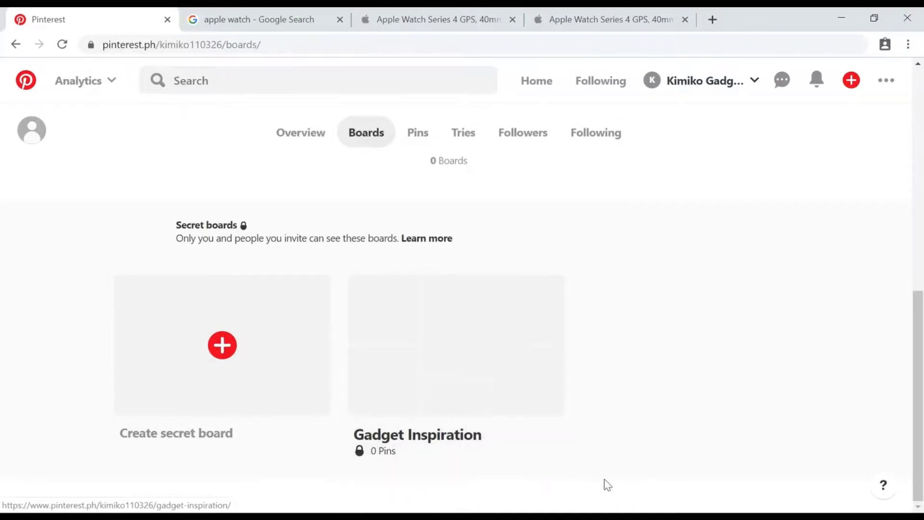
pyautogui.scroll(4, 489, 418)
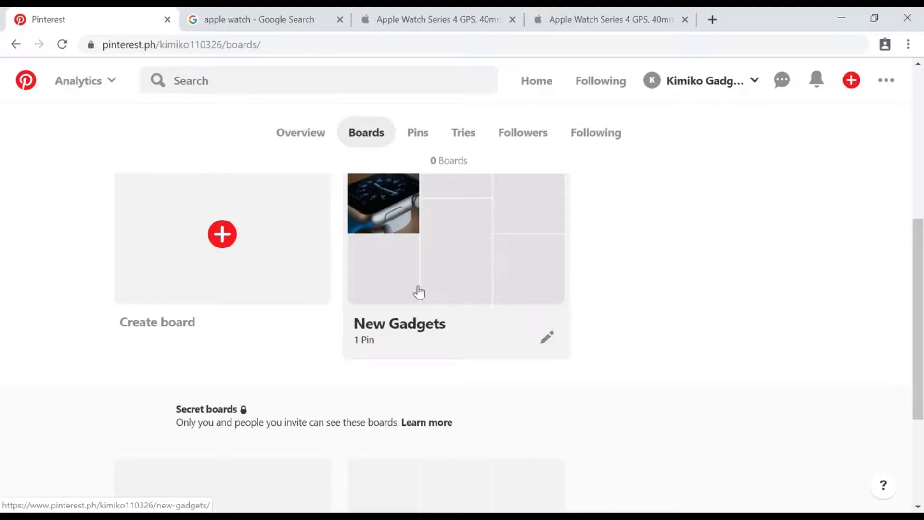
pyautogui.scroll(4, 416, 291)
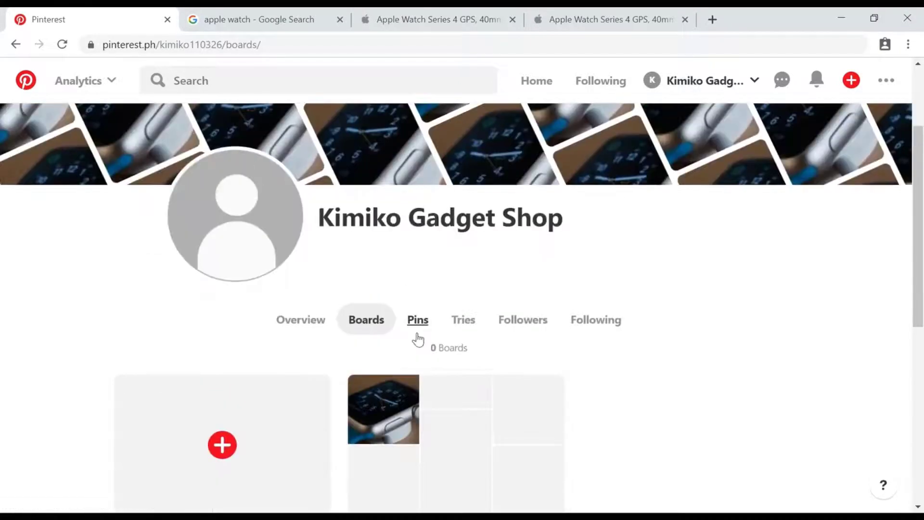
# Step: Show the profile's published Pins and check the Apple Watch Pin's available options
pyautogui.click(417, 322)
pyautogui.scroll(-3, 465, 385)
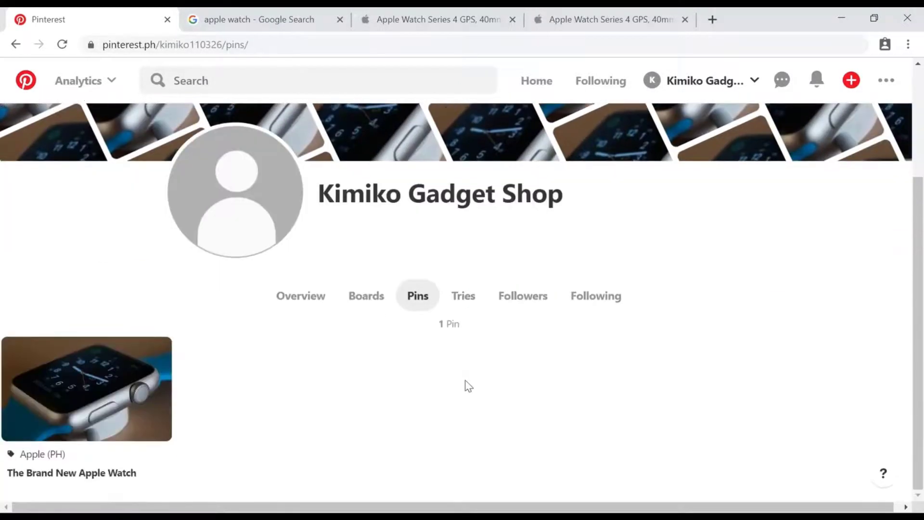
pyautogui.moveTo(50, 403)
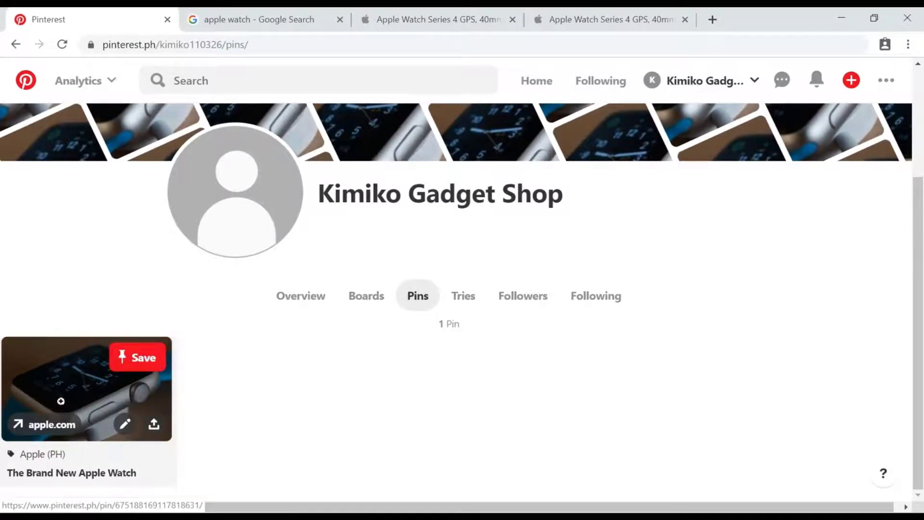
# Step: Enter gadgets as a search term to check its suggestions, and clear the term
pyautogui.click(234, 77)
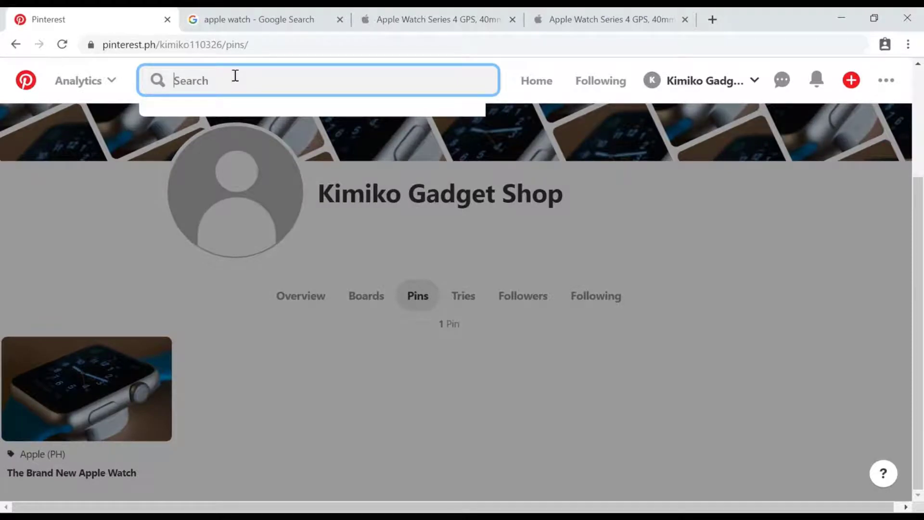
pyautogui.write('gadgets')
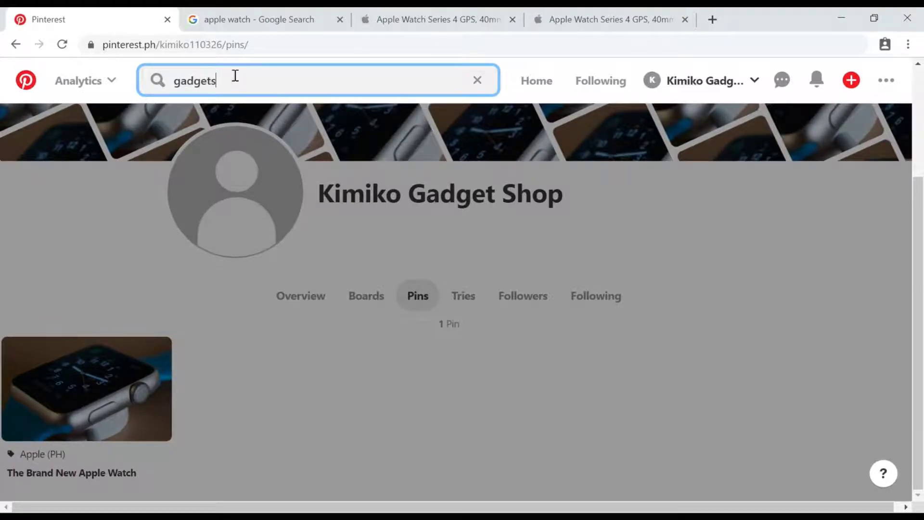
pyautogui.doubleClick(236, 75)
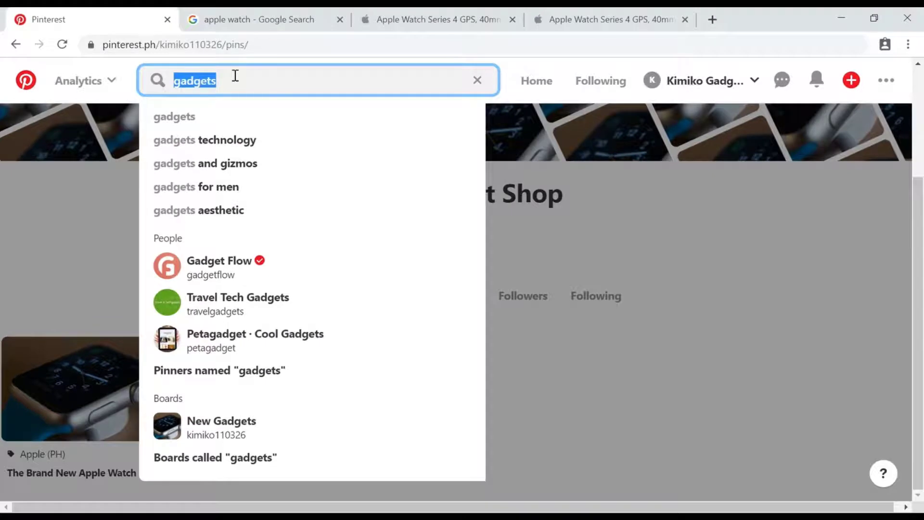
pyautogui.press('BackSpace')
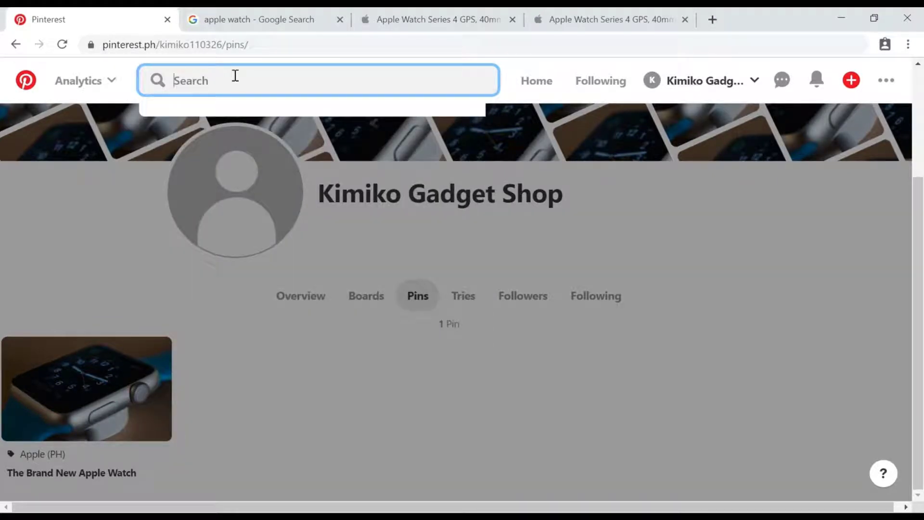
# Step: Search for the hashtag #gadgets and browse the resulting Pins
pyautogui.write('#ga')
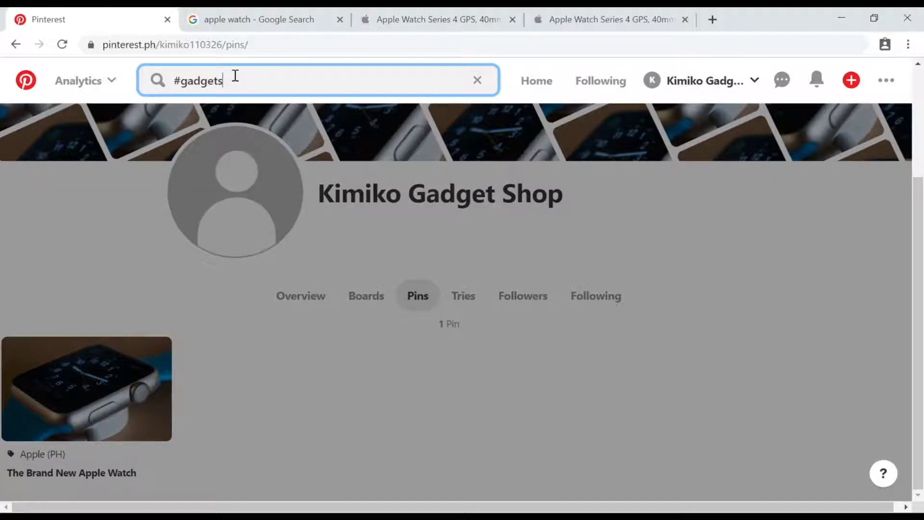
pyautogui.write('dgets')
pyautogui.press('Return')
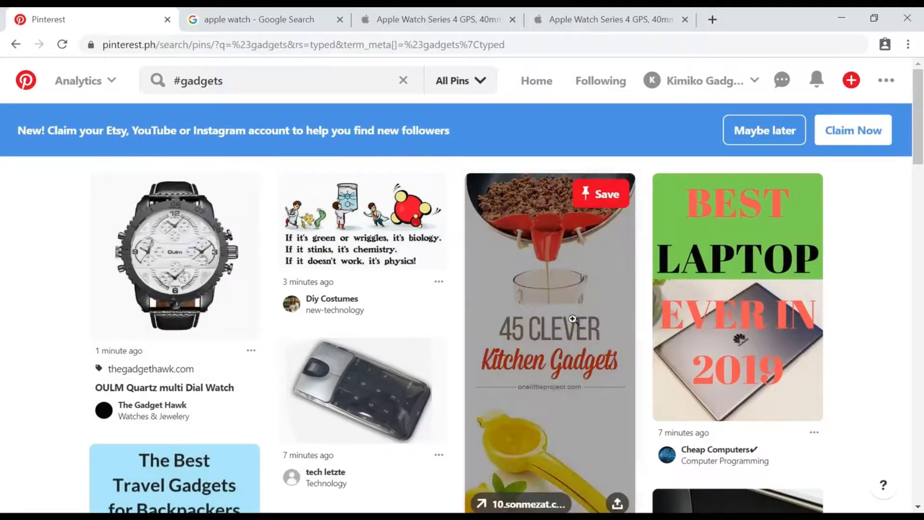
pyautogui.scroll(-2, 661, 313)
pyautogui.scroll(-9, 661, 313)
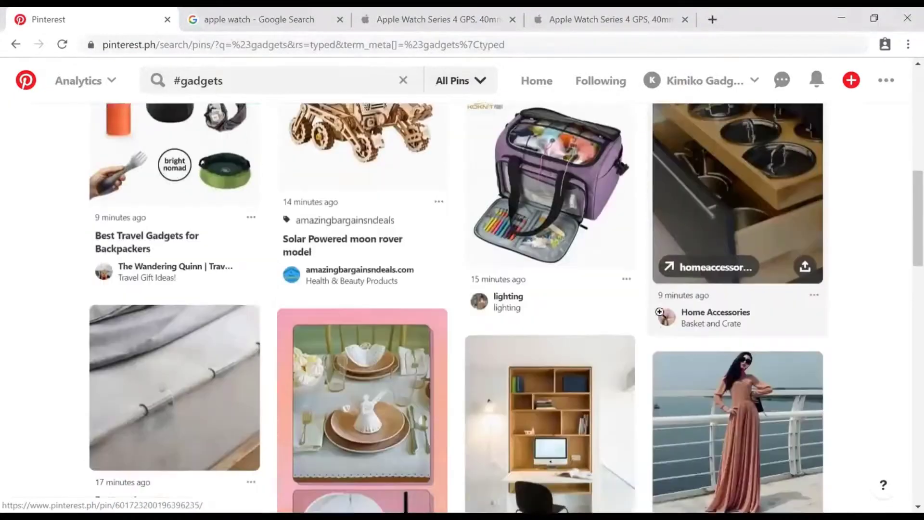
pyautogui.scroll(5, 659, 312)
pyautogui.scroll(6, 660, 312)
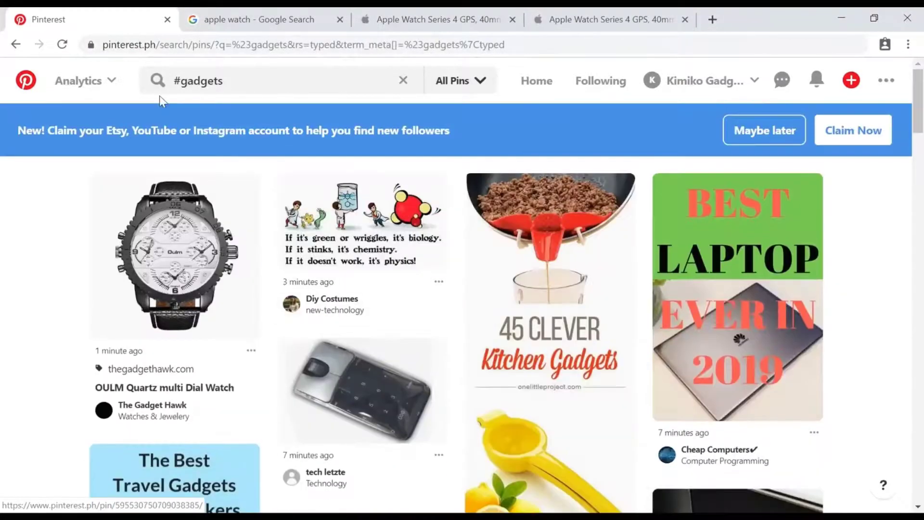
# Step: Change the search to #latestgadgets and browse the resulting Pins
pyautogui.click(182, 80)
pyautogui.write('latest')
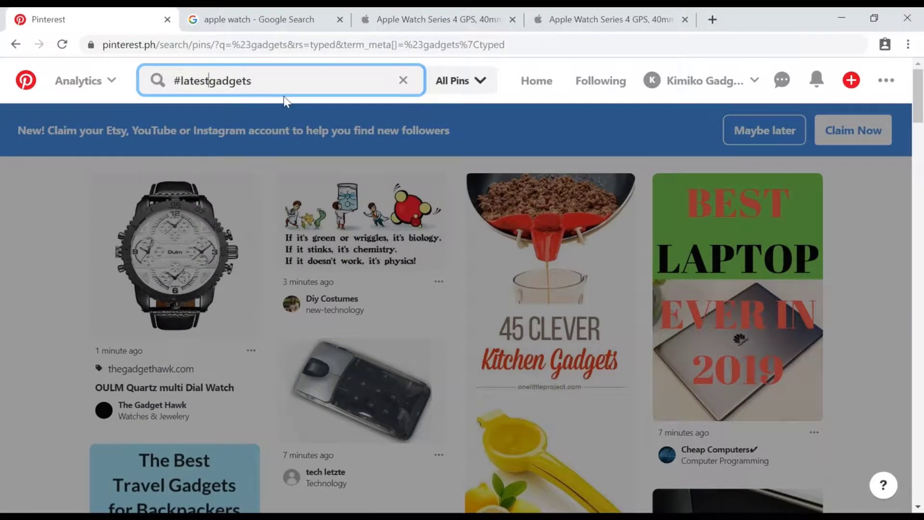
pyautogui.press('Return')
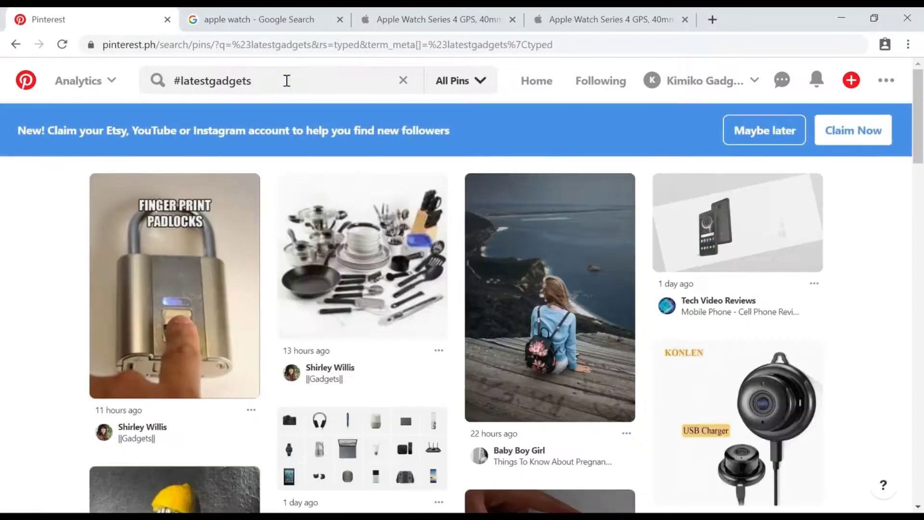
pyautogui.scroll(-8, 636, 327)
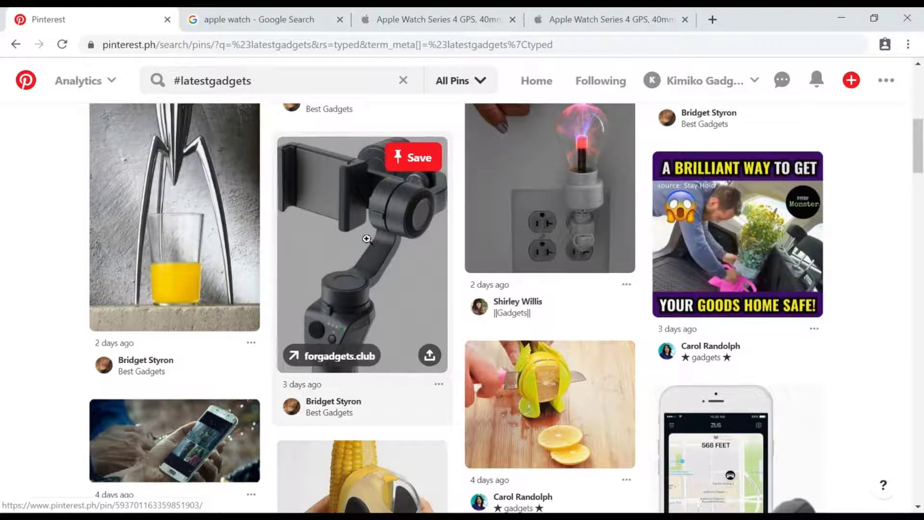
# Step: Open the phone gimbal Pin from forgadgets.club and examine its image, hashtags and website link
pyautogui.click(366, 239)
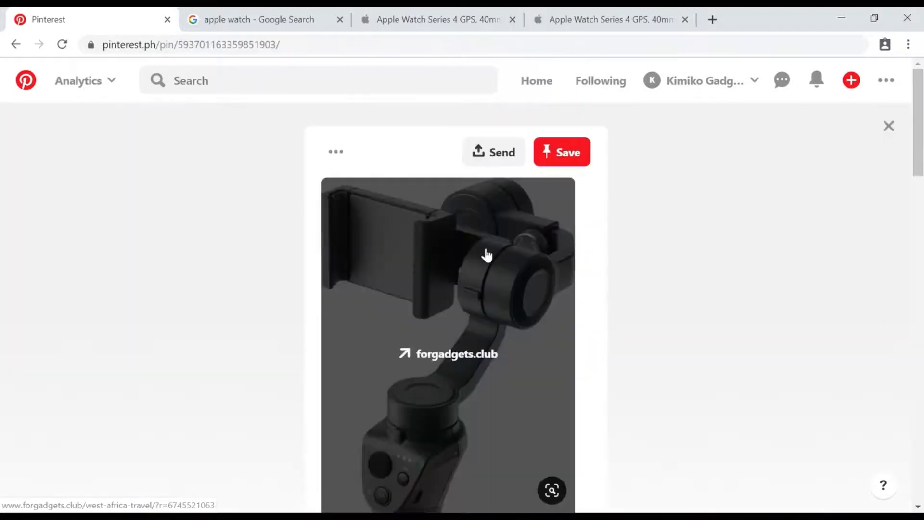
pyautogui.scroll(-5, 487, 255)
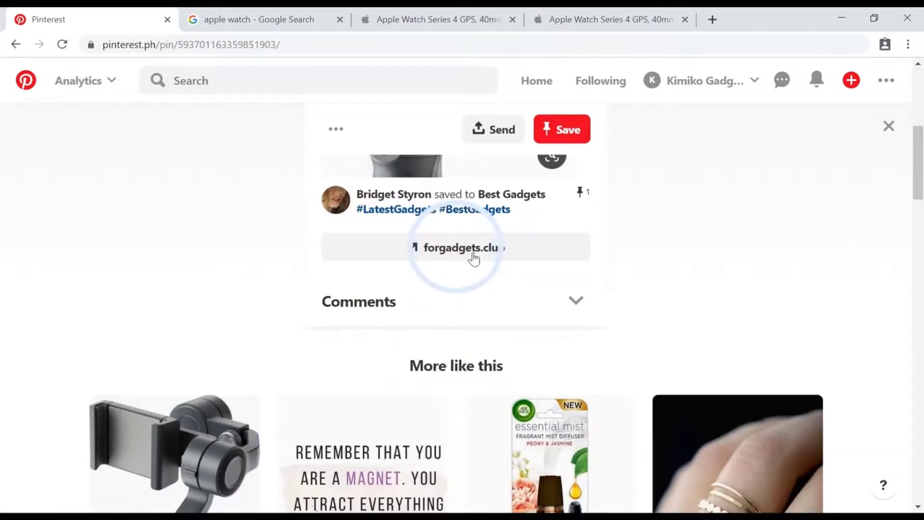
pyautogui.scroll(5, 410, 257)
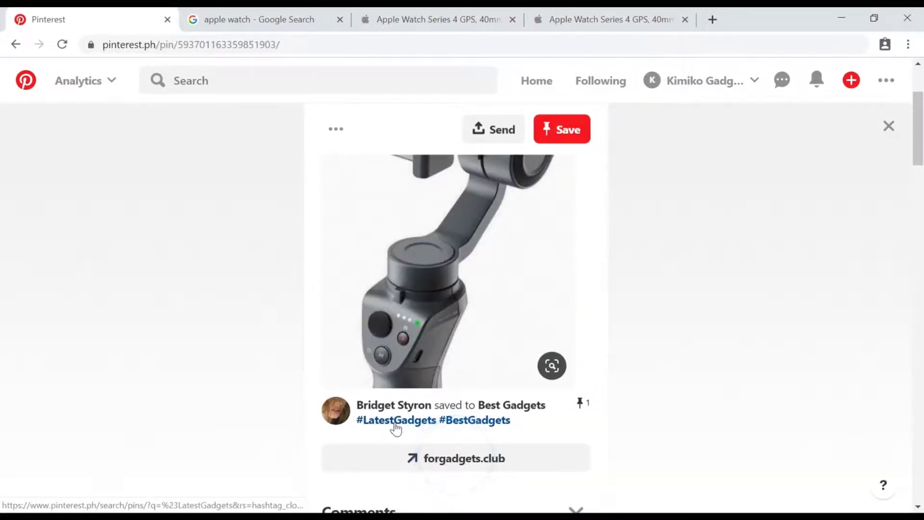
pyautogui.scroll(3, 414, 414)
pyautogui.scroll(-7, 427, 376)
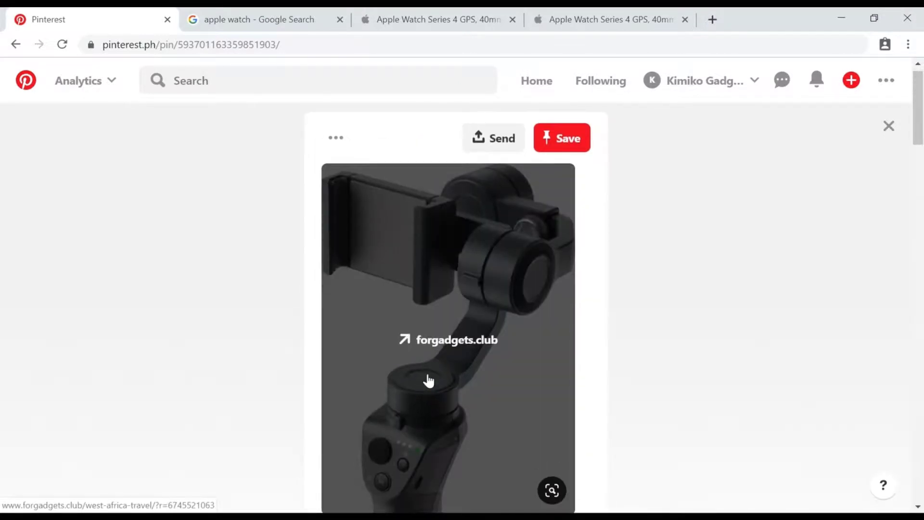
pyautogui.scroll(6, 428, 373)
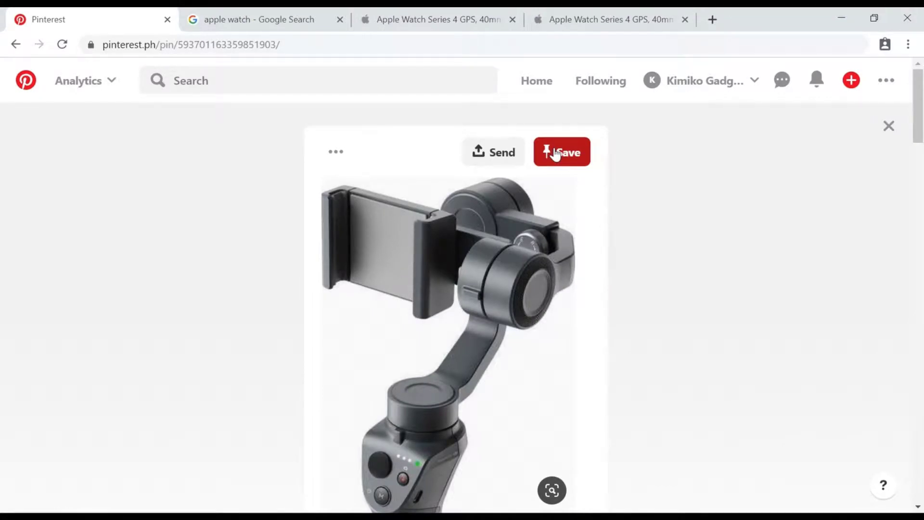
# Step: Save the phone gimbal Pin to the New Gadgets board
pyautogui.click(566, 154)
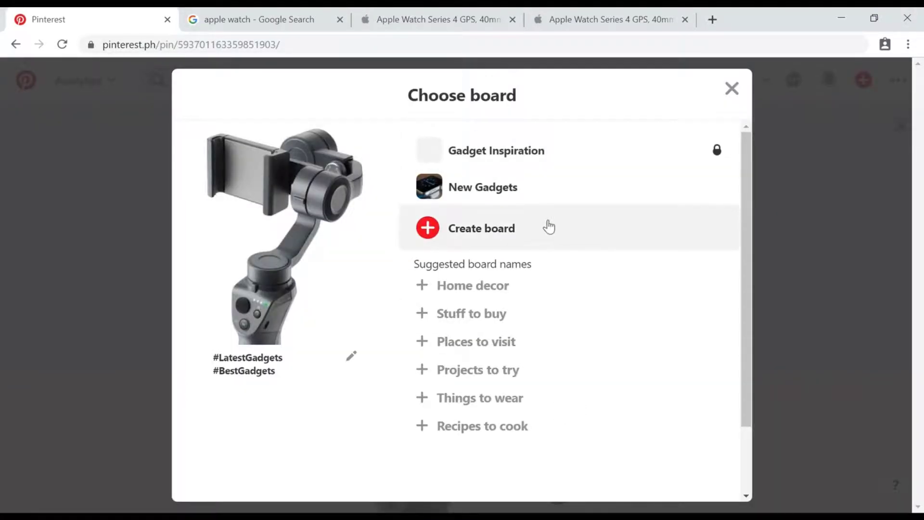
pyautogui.moveTo(546, 180)
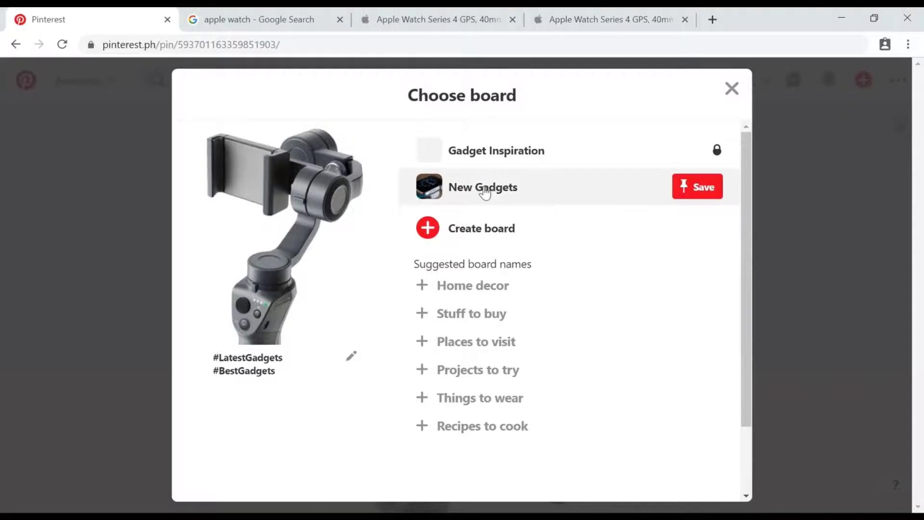
pyautogui.click(696, 187)
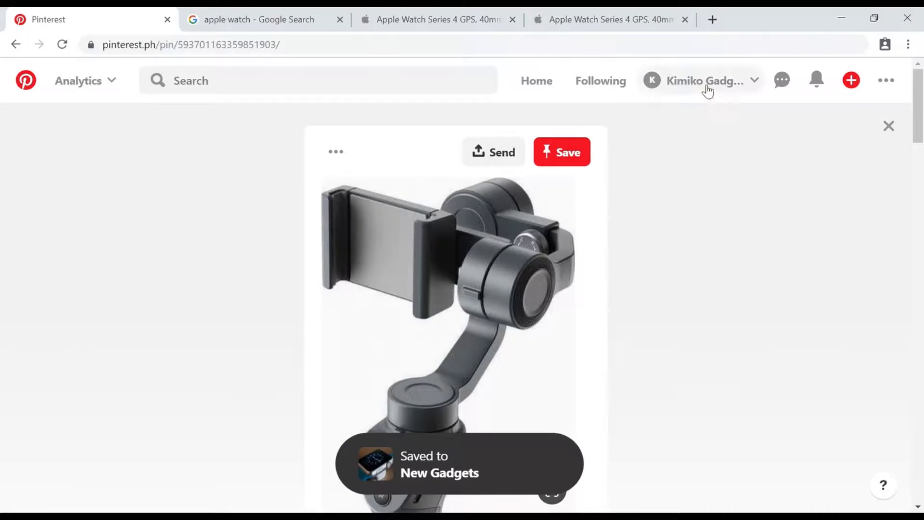
# Step: Go to the shop's profile and open the New Gadgets board from its boards
pyautogui.moveTo(701, 79)
pyautogui.click(750, 167)
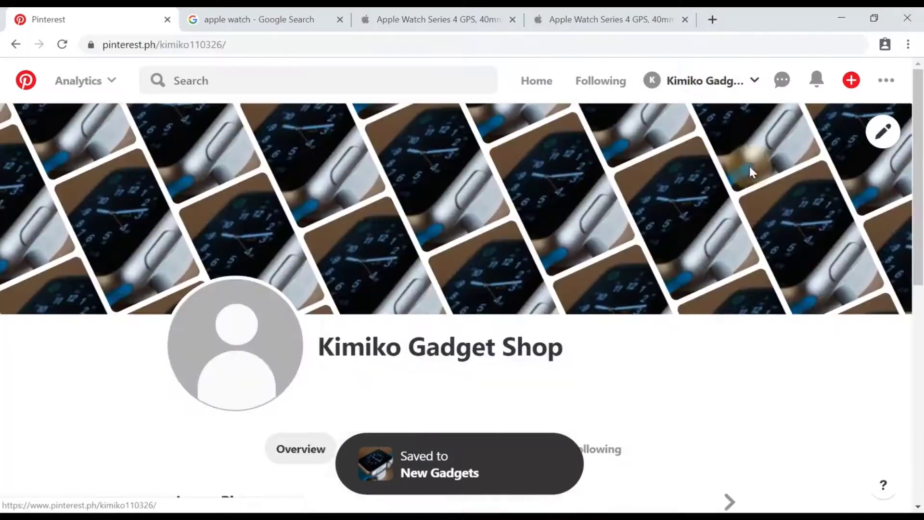
pyautogui.scroll(-6, 540, 183)
pyautogui.scroll(5, 439, 264)
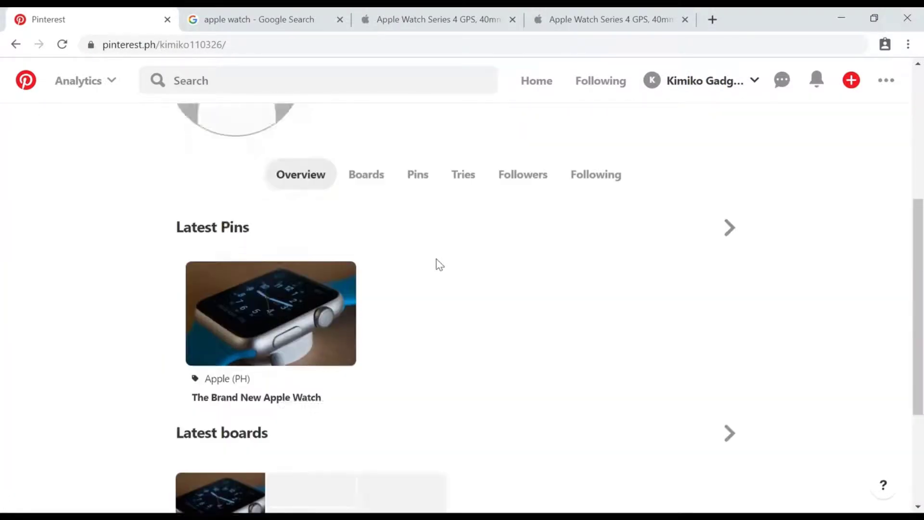
pyautogui.click(373, 319)
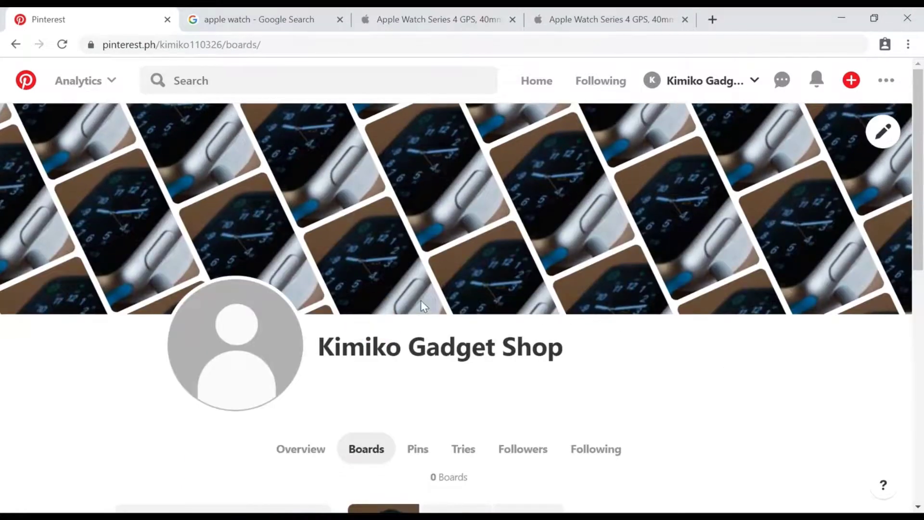
pyautogui.scroll(-6, 421, 300)
pyautogui.click(401, 278)
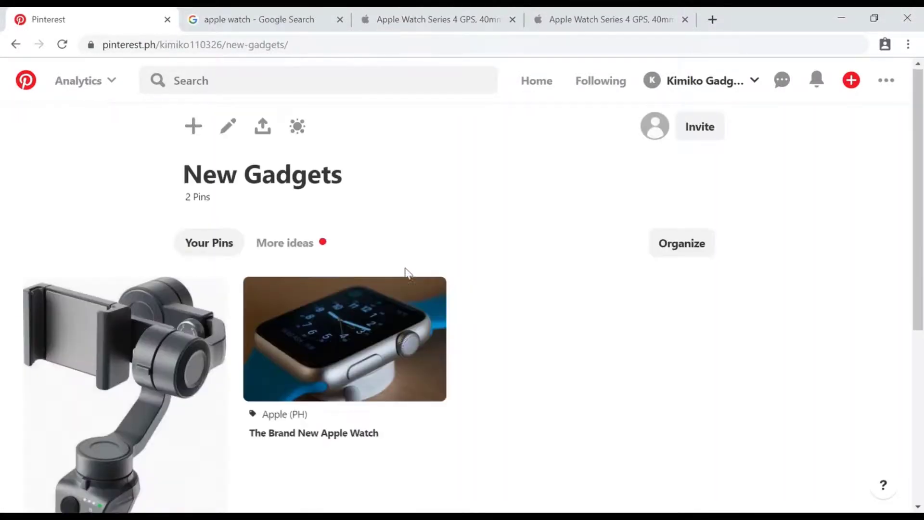
# Step: Examine the New Gadgets board's title, saved Pins and suggested ideas
pyautogui.scroll(-3, 223, 286)
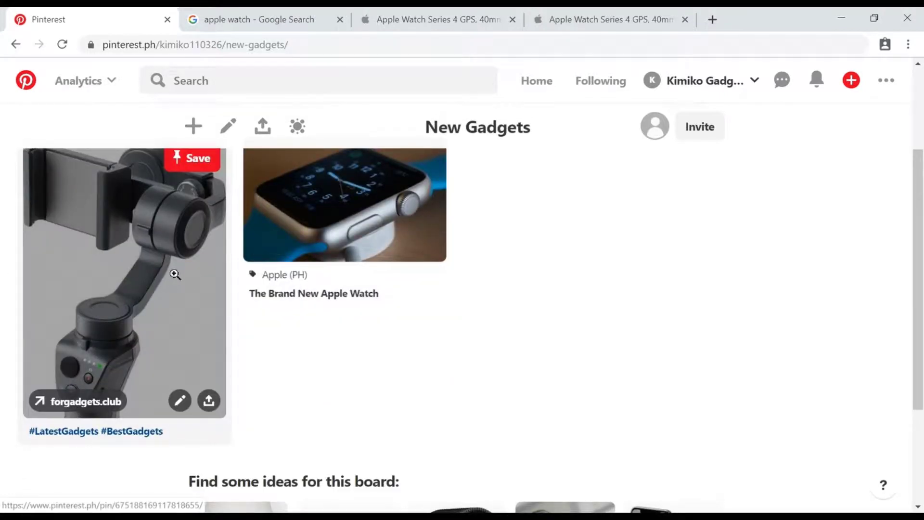
pyautogui.scroll(3, 185, 292)
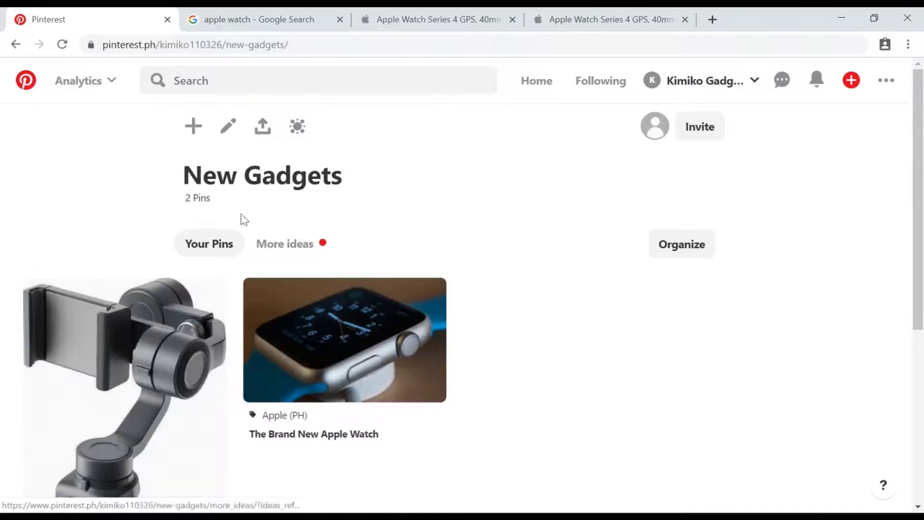
pyautogui.moveTo(189, 176); pyautogui.dragTo(365, 172)
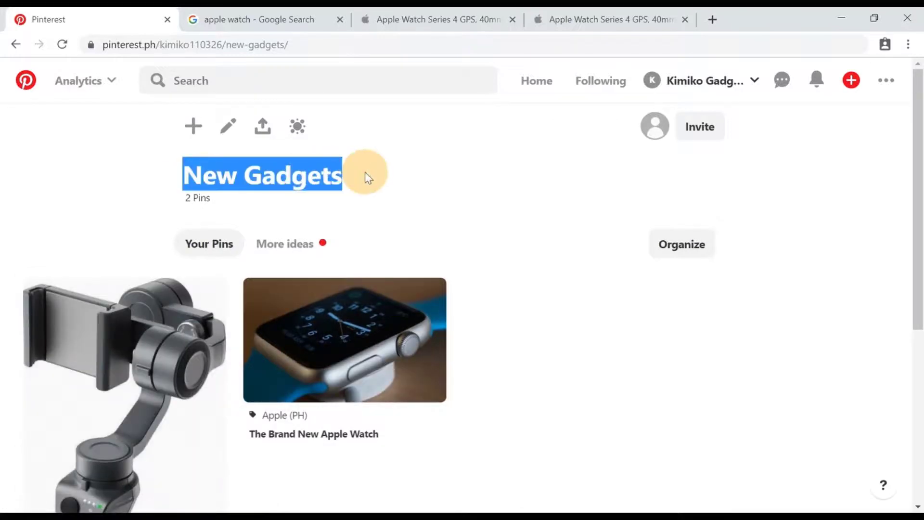
pyautogui.scroll(-4, 351, 245)
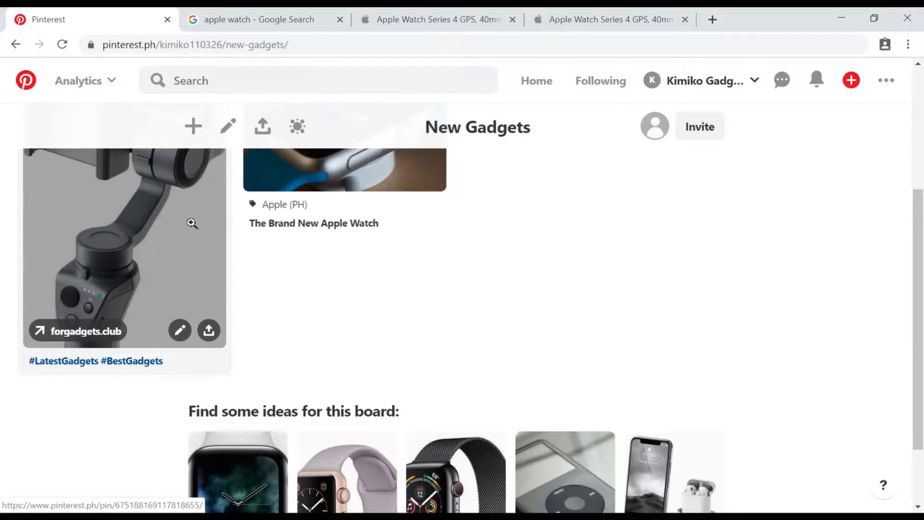
pyautogui.scroll(2, 223, 307)
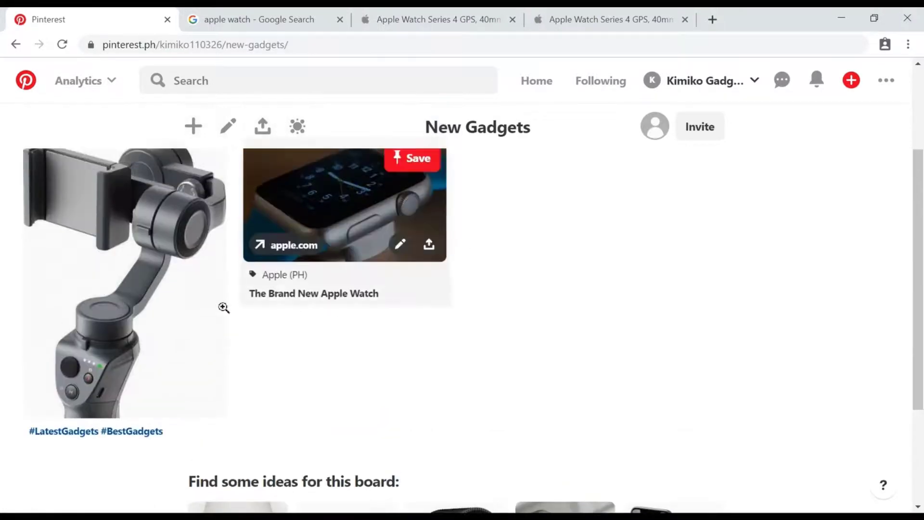
# Step: Open the saved phone gimbal Pin, expand its comments and draft the comment "Cool!"
pyautogui.click(123, 258)
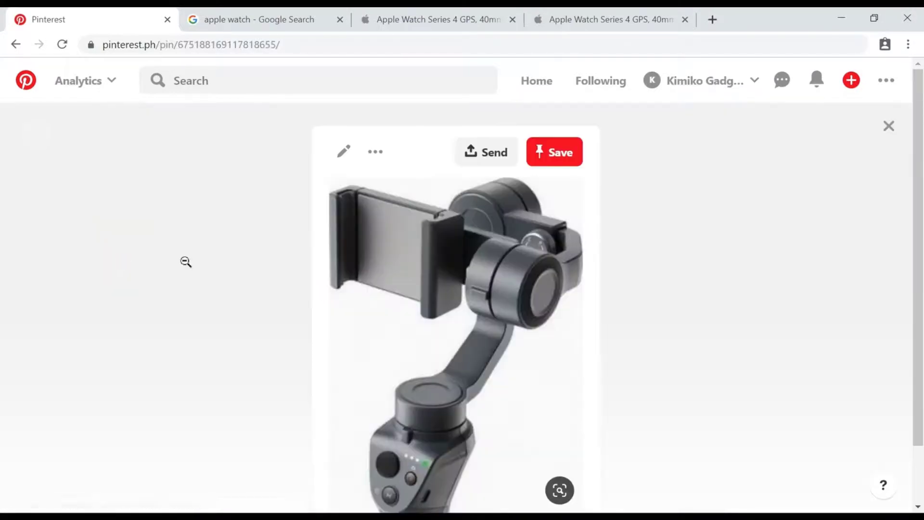
pyautogui.scroll(-4, 455, 250)
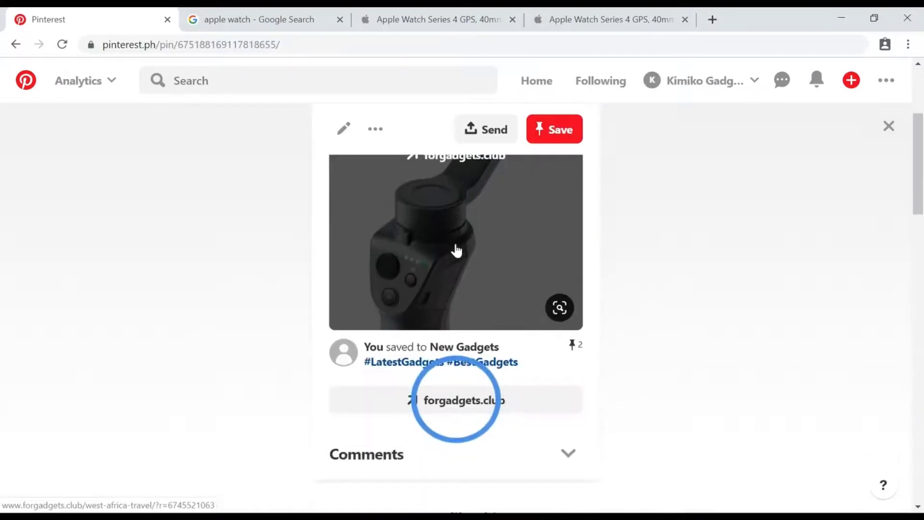
pyautogui.scroll(-3, 457, 250)
pyautogui.click(567, 302)
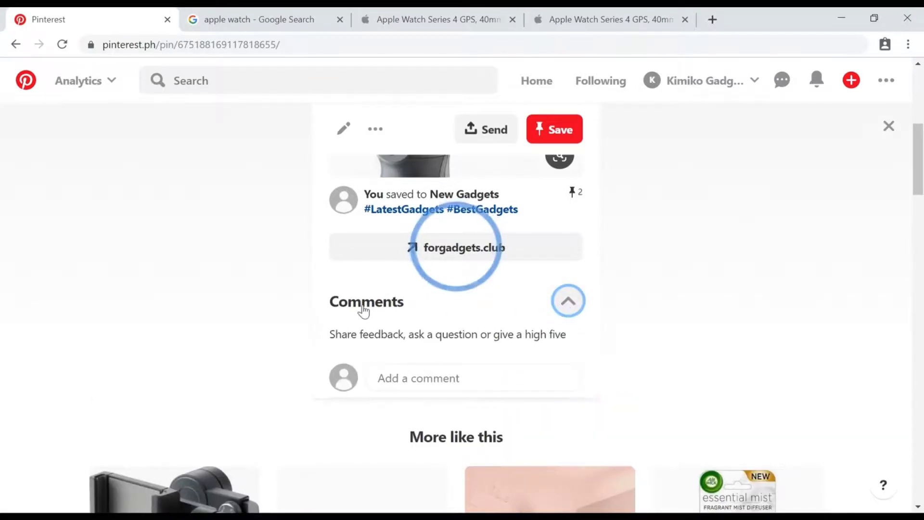
pyautogui.click(418, 378)
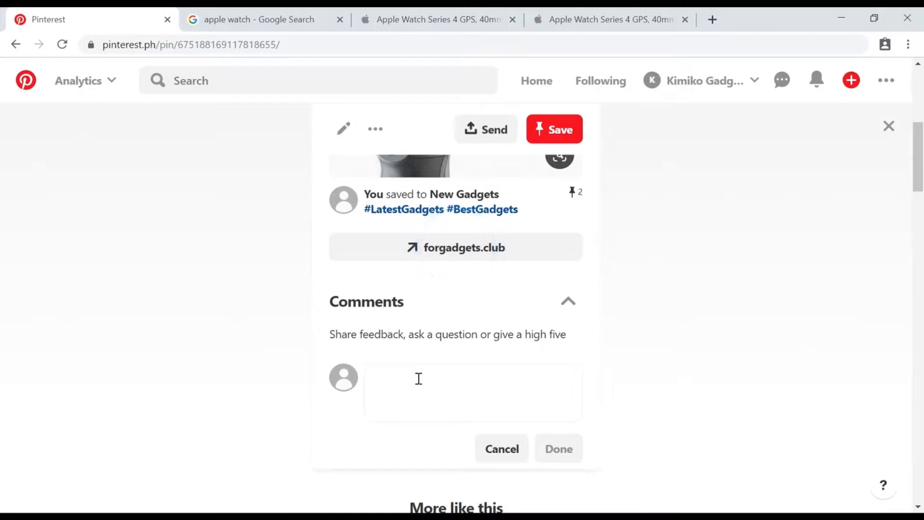
pyautogui.write('Co')
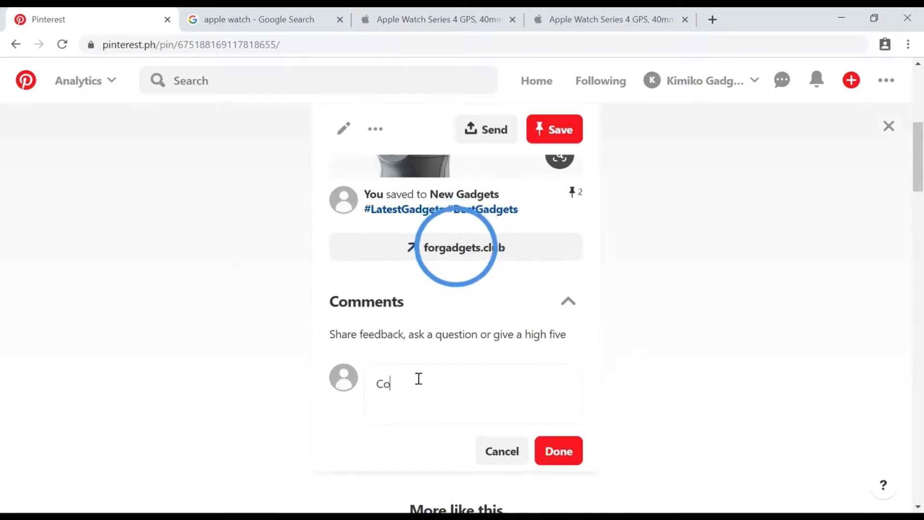
pyautogui.write('ol!')
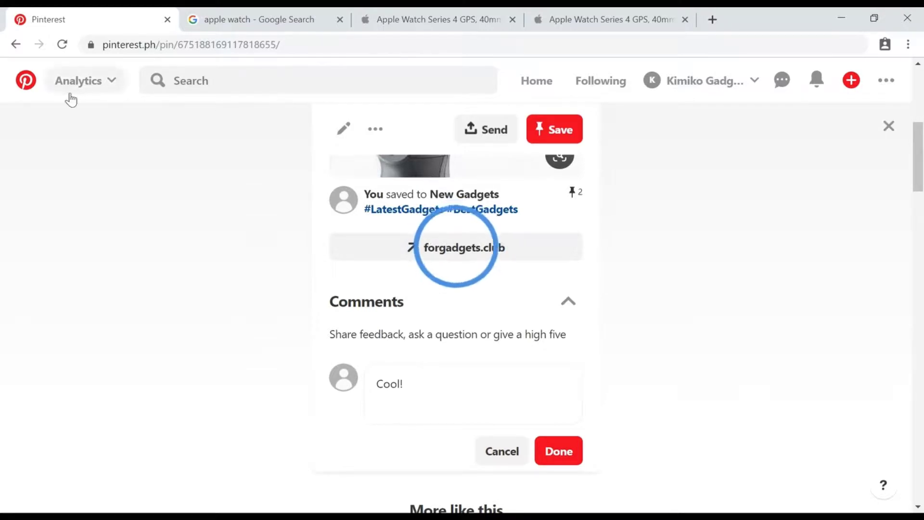
# Step: Leave the gimbal Pin and return to the business hub
pyautogui.click(24, 81)
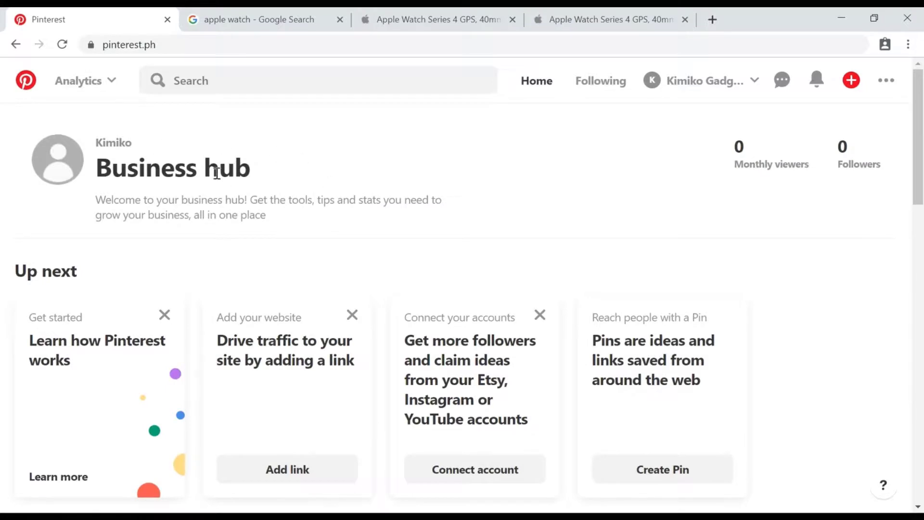
# Step: Search again for #latestgadgets from the recent searches and limit the results to People
pyautogui.click(203, 83)
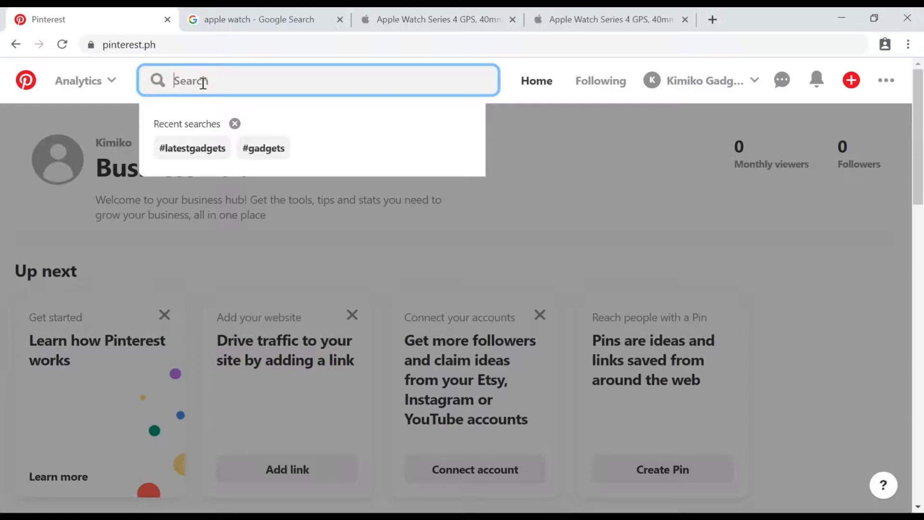
pyautogui.click(198, 155)
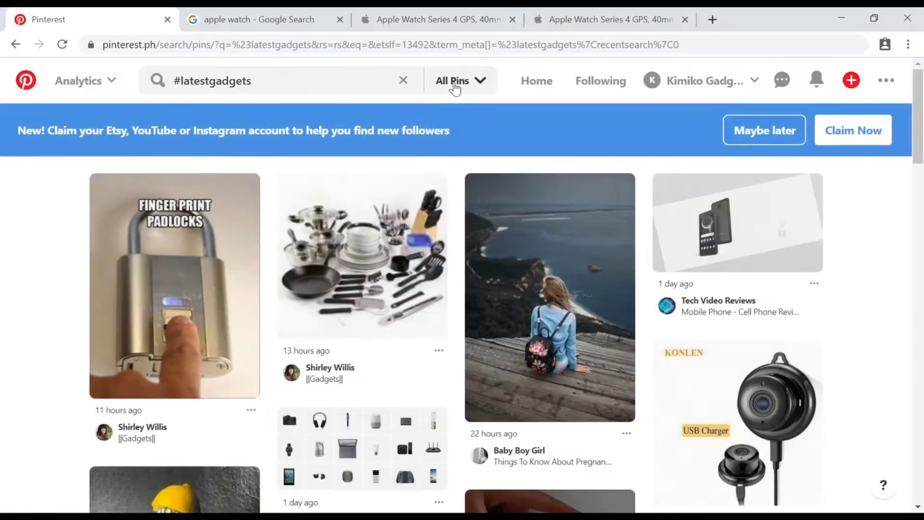
pyautogui.click(455, 82)
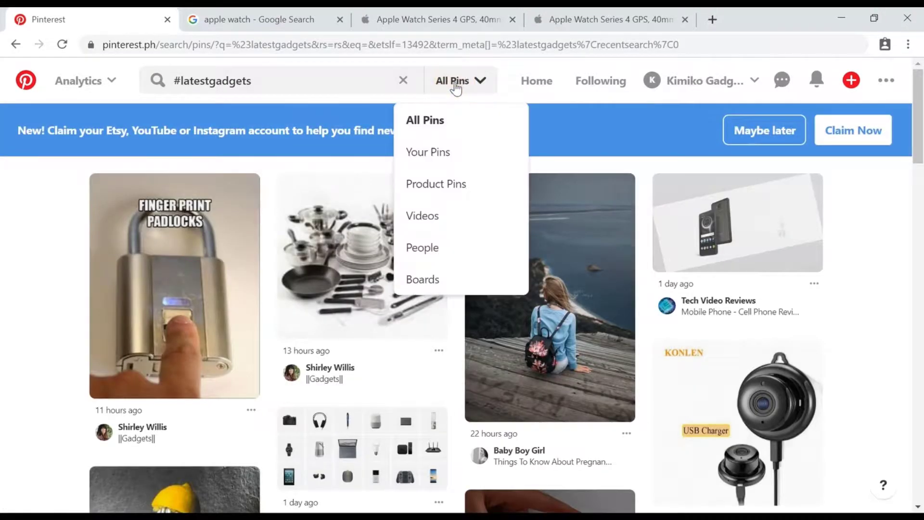
pyautogui.click(439, 253)
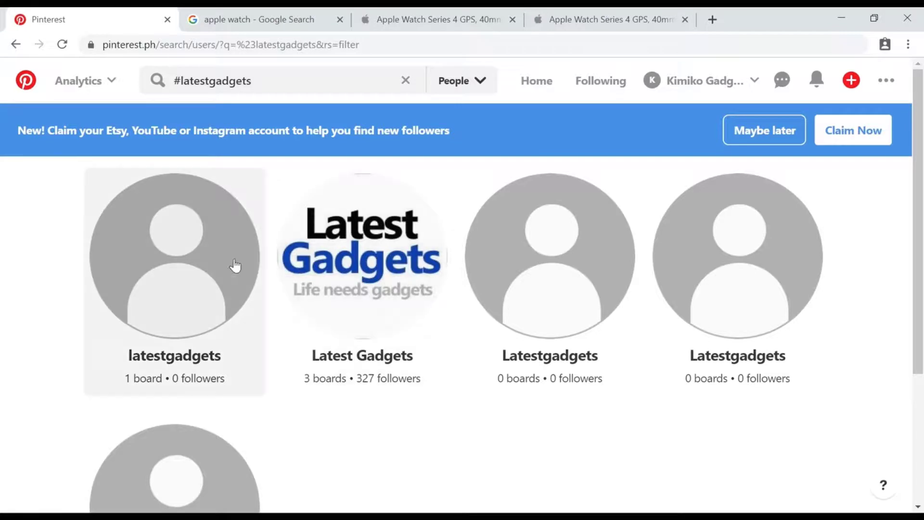
# Step: Open the Latest Gadgets profile from the people results, follow it and unfollow it again
pyautogui.scroll(-1, 338, 246)
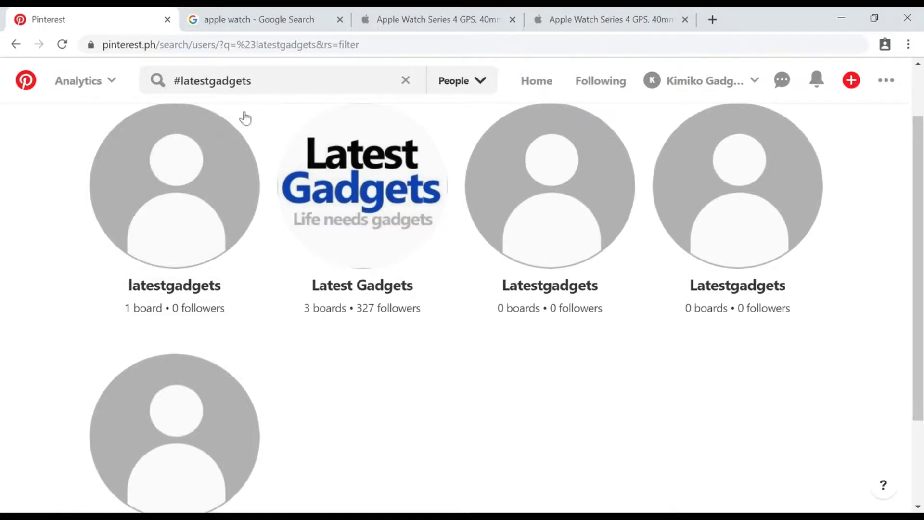
pyautogui.click(380, 208)
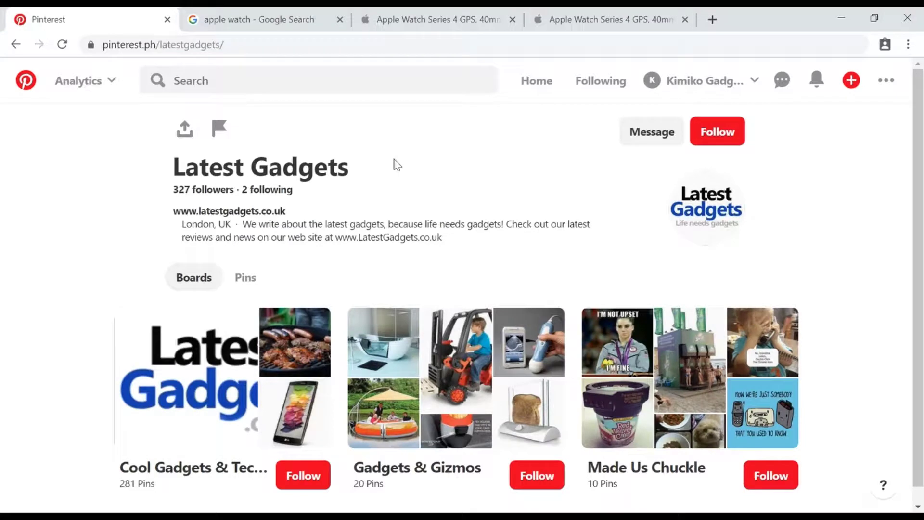
pyautogui.click(720, 141)
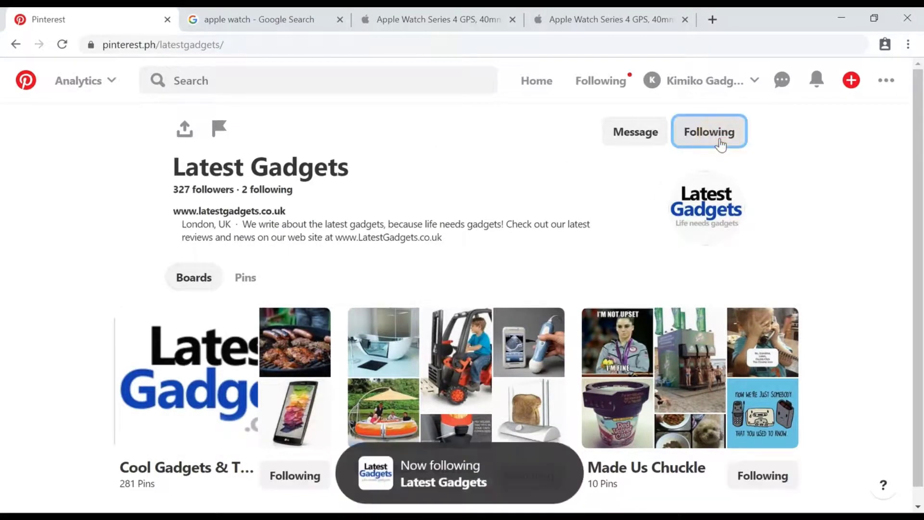
pyautogui.click(721, 144)
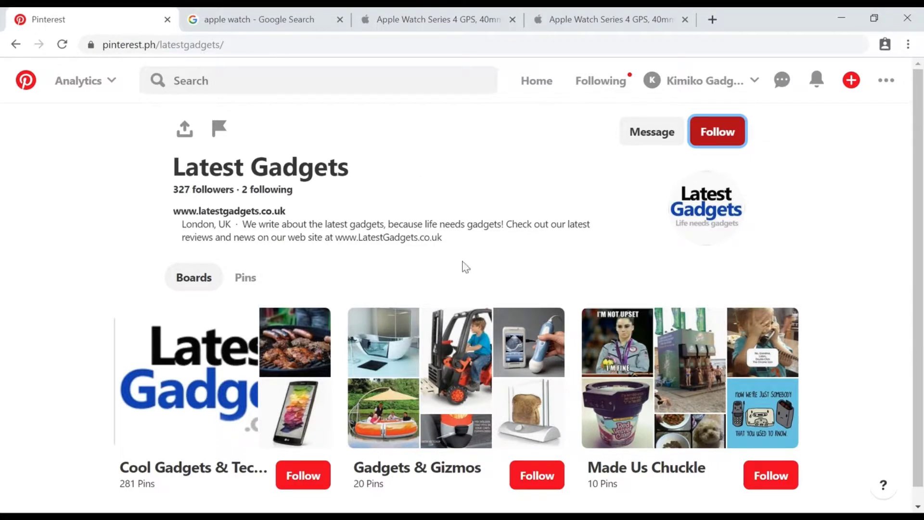
# Step: Open the Analytics overview and look over its filters, metrics and impressions chart
pyautogui.click(98, 86)
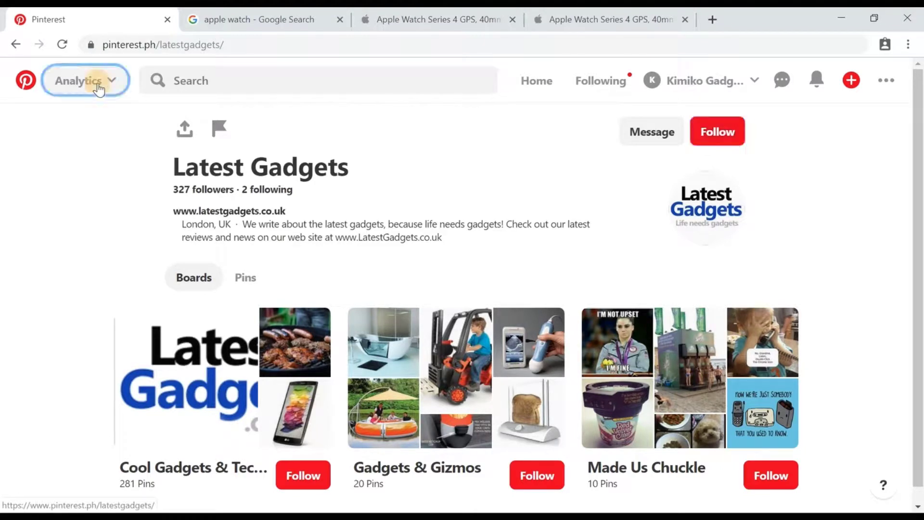
pyautogui.click(83, 129)
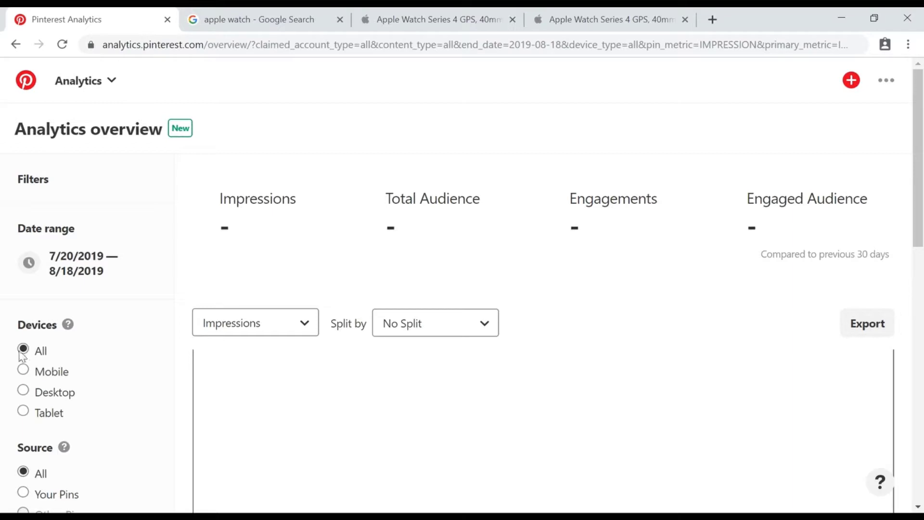
pyautogui.scroll(-8, 450, 306)
pyautogui.scroll(8, 456, 302)
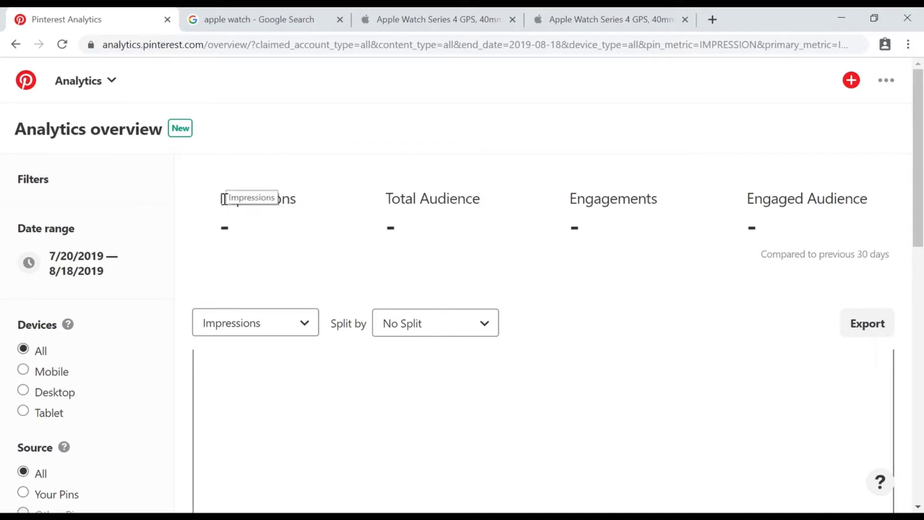
pyautogui.scroll(-2, 251, 224)
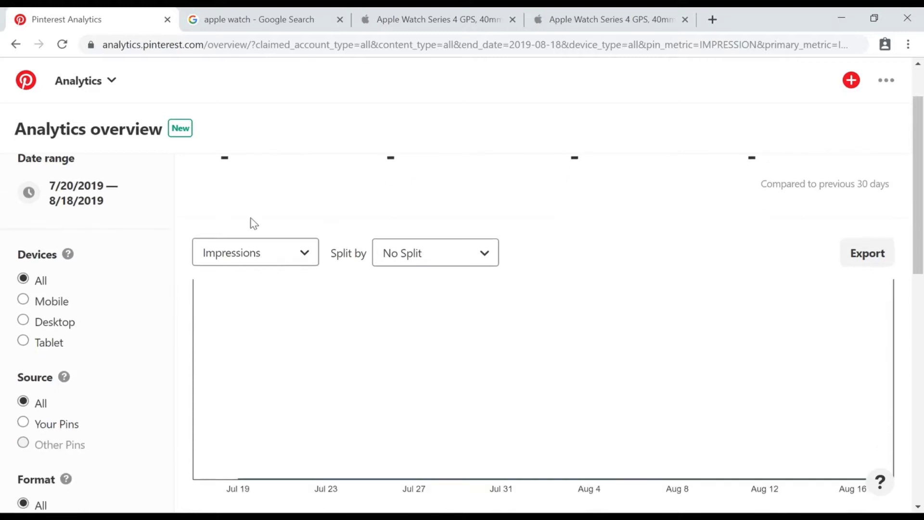
pyautogui.scroll(2, 250, 223)
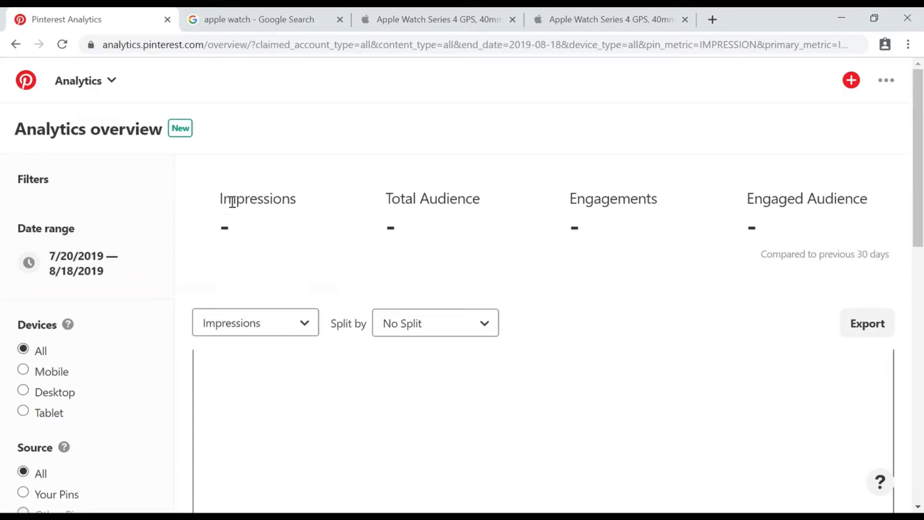
# Step: Highlight the Impressions, Total Audience, Engagements and Engaged Audience headings in turn to review the metrics
pyautogui.moveTo(225, 201); pyautogui.dragTo(284, 204)
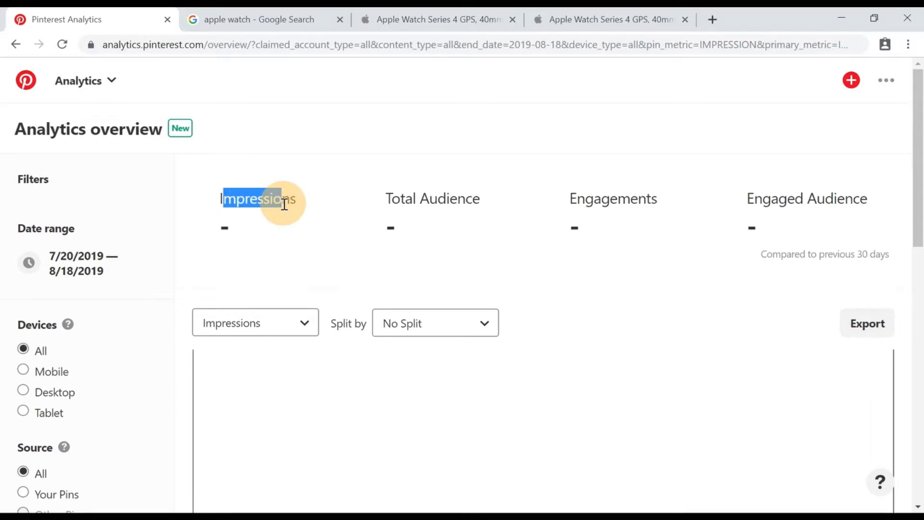
pyautogui.moveTo(284, 205); pyautogui.dragTo(284, 204)
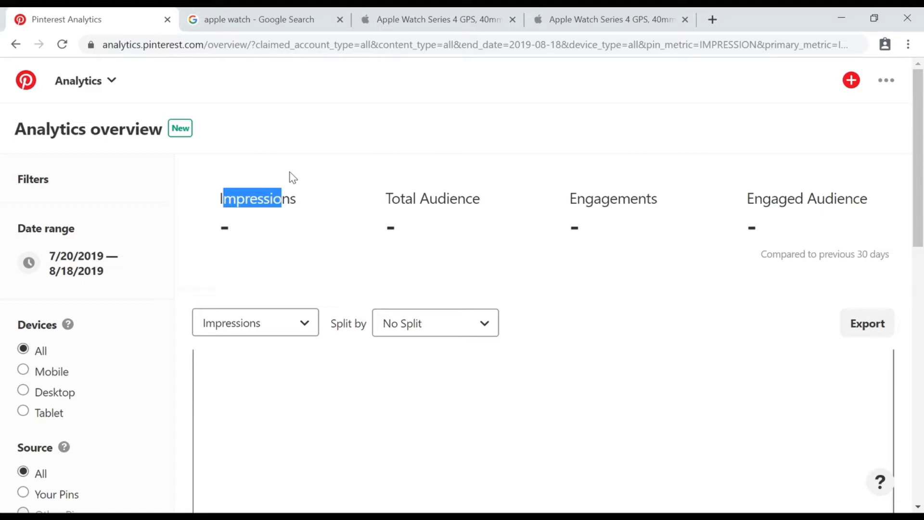
pyautogui.moveTo(383, 205); pyautogui.dragTo(491, 203)
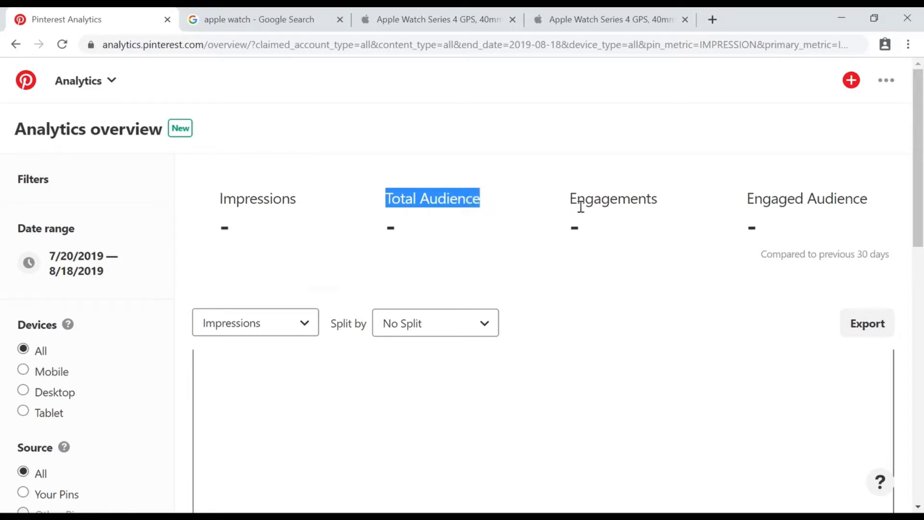
pyautogui.doubleClick(626, 200)
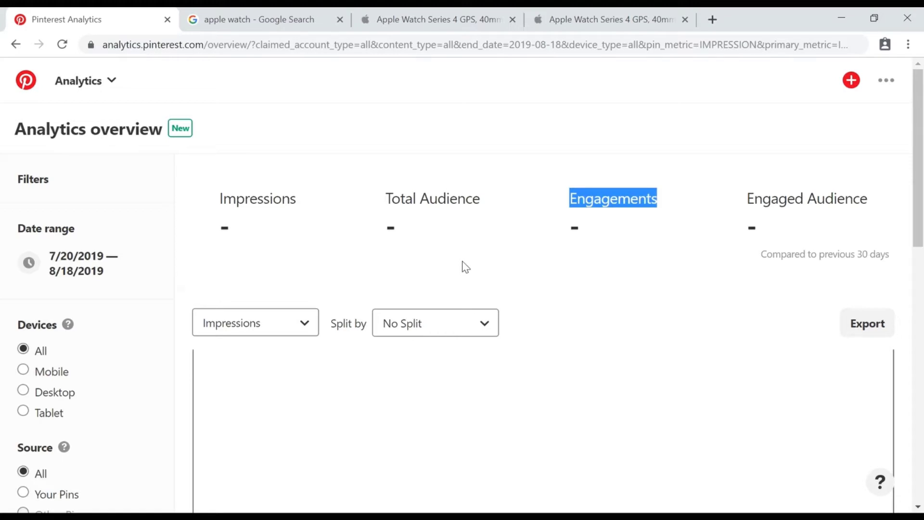
pyautogui.moveTo(747, 198); pyautogui.dragTo(869, 200)
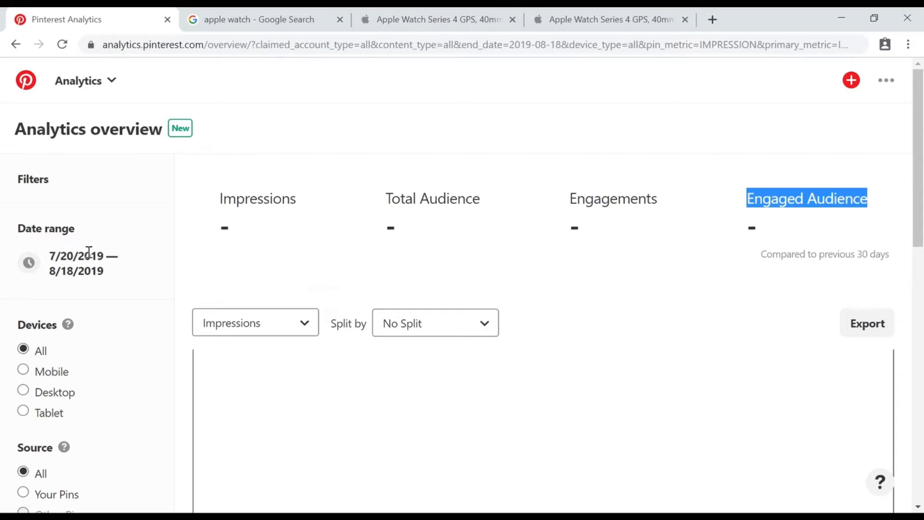
# Step: Highlight the date range and examine the Devices, Source and Format filter options
pyautogui.moveTo(51, 256); pyautogui.dragTo(114, 275)
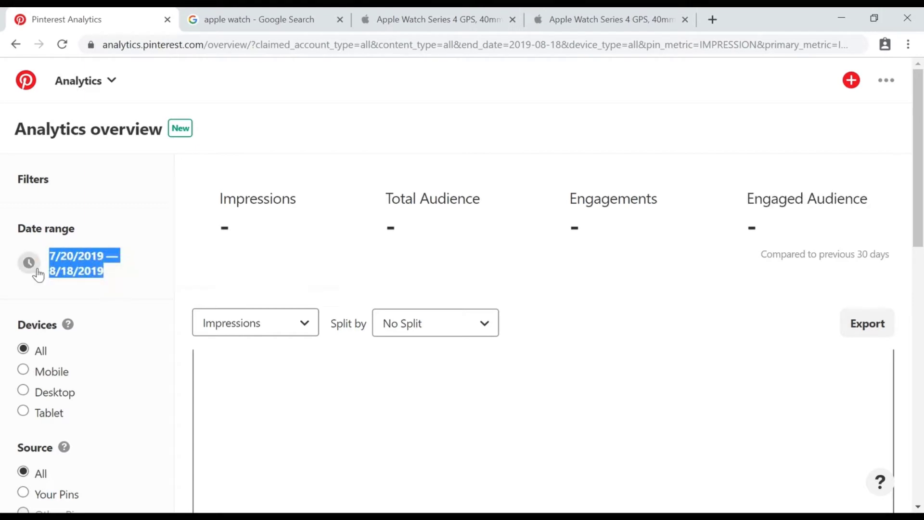
pyautogui.scroll(-2, 61, 260)
pyautogui.scroll(-1, 63, 261)
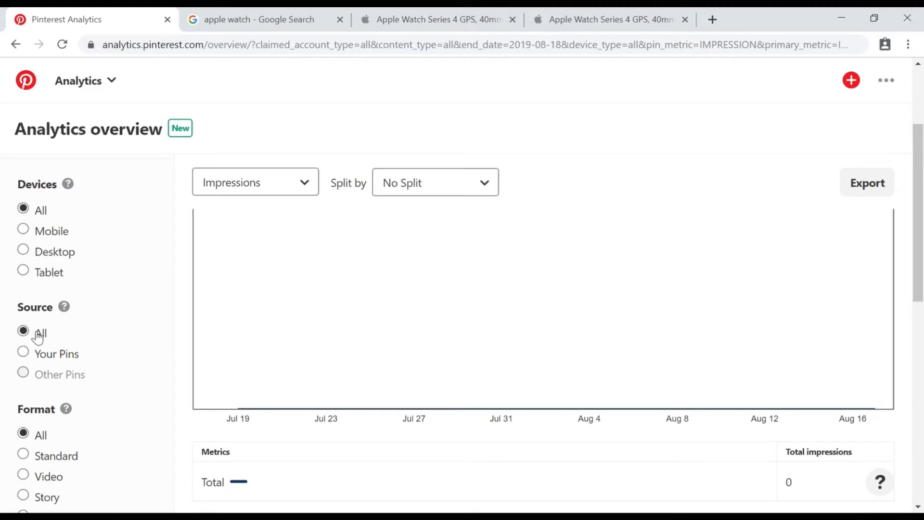
pyautogui.scroll(-3, 37, 338)
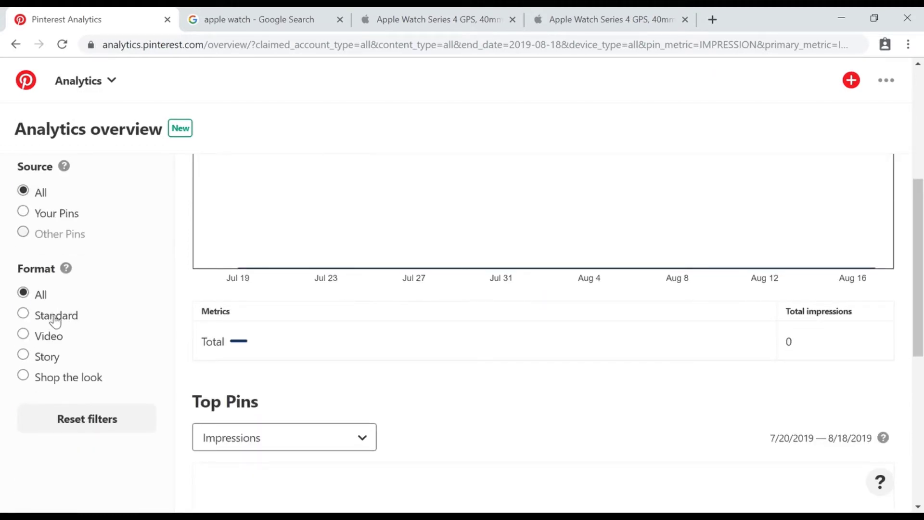
# Step: Try the Standard, Video and Story format filters, ending with the format set to Shop the look
pyautogui.click(72, 322)
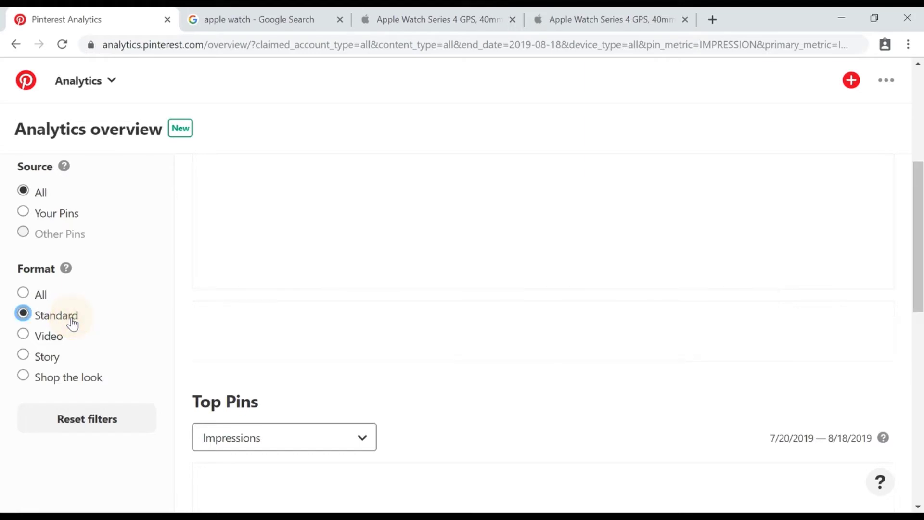
pyautogui.click(57, 344)
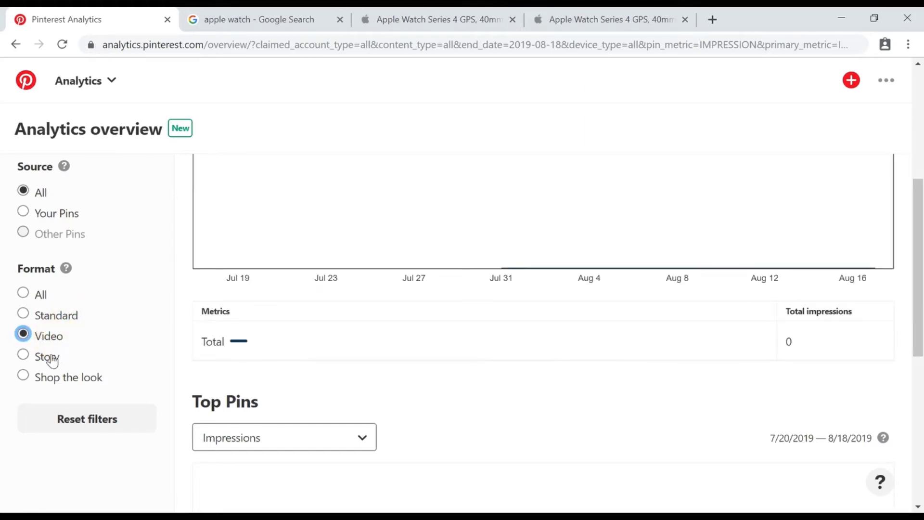
pyautogui.click(53, 360)
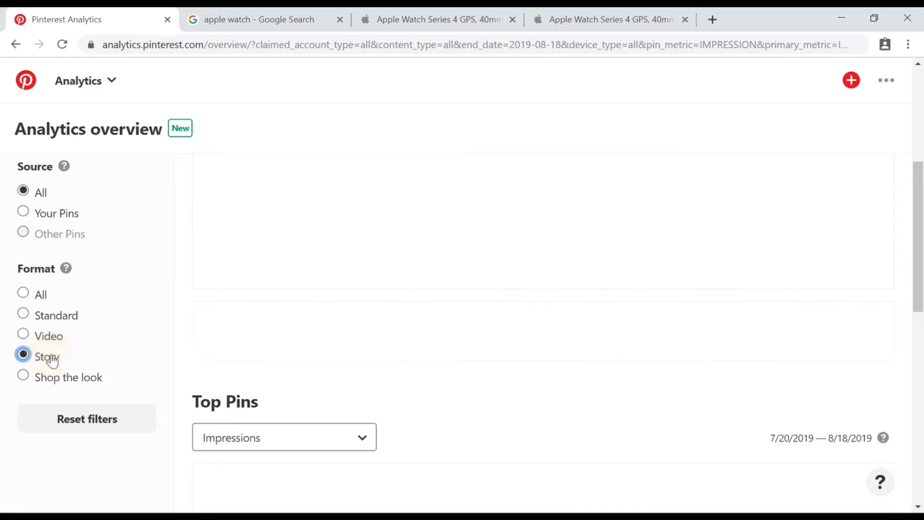
pyautogui.click(69, 383)
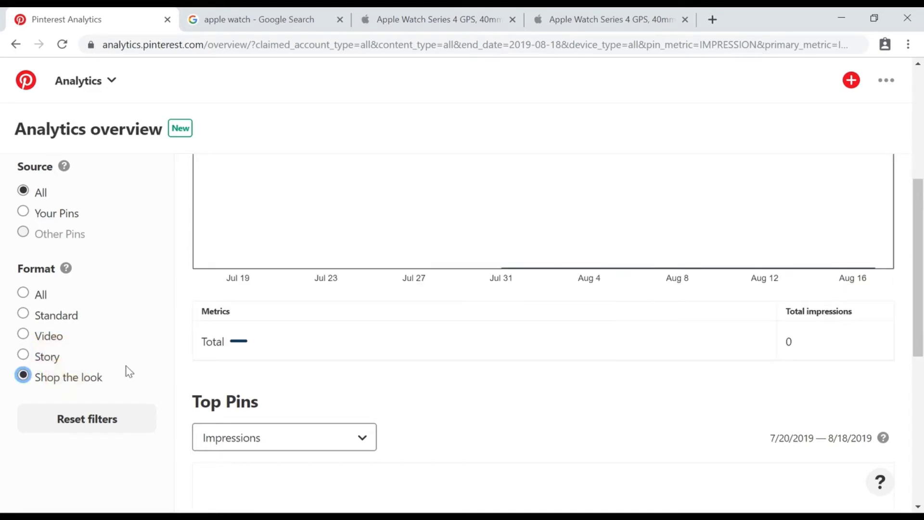
# Step: Open the Audience Insights page for Kimiko Gadget Shop
pyautogui.scroll(5, 129, 372)
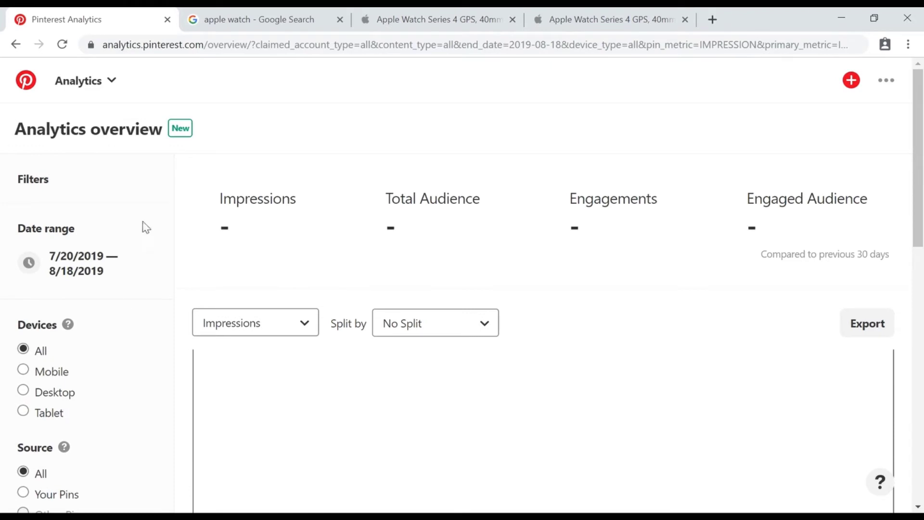
pyautogui.click(88, 88)
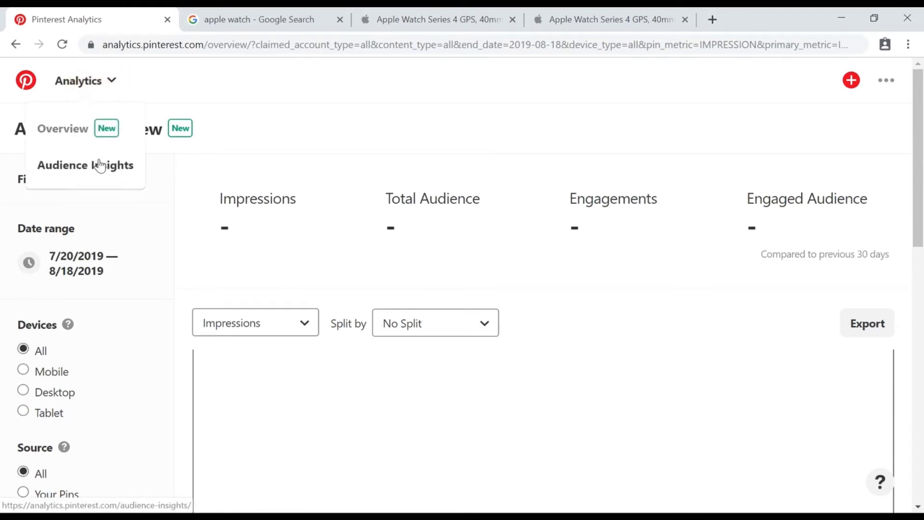
pyautogui.click(99, 187)
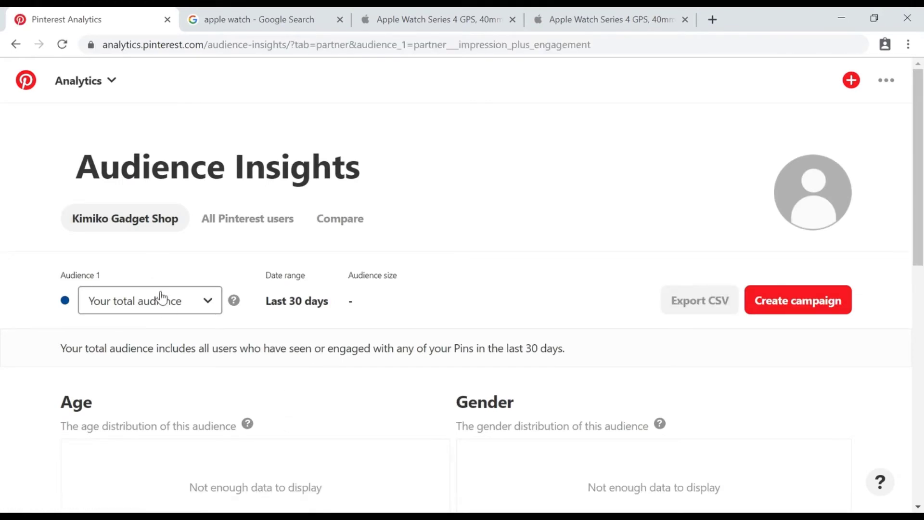
# Step: Set Audience 1 to Your engaged audience and look through its demographic sections
pyautogui.scroll(-1, 174, 252)
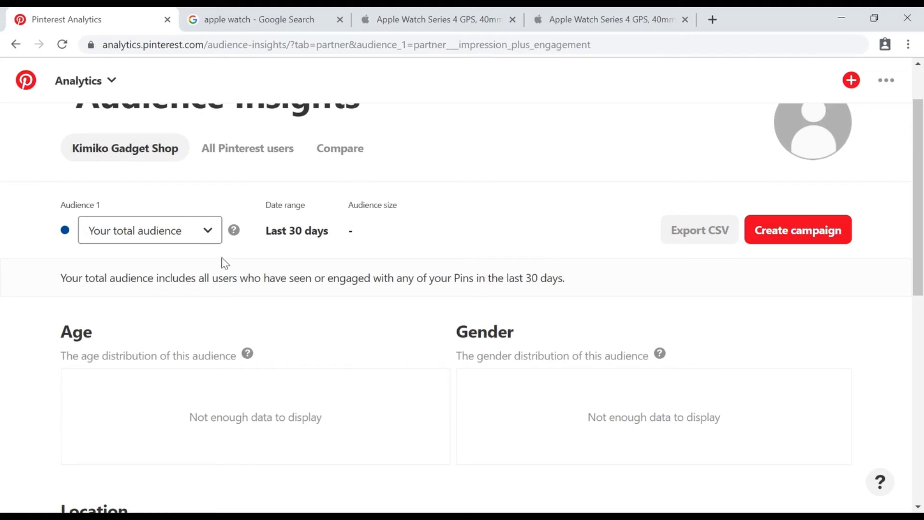
pyautogui.click(166, 237)
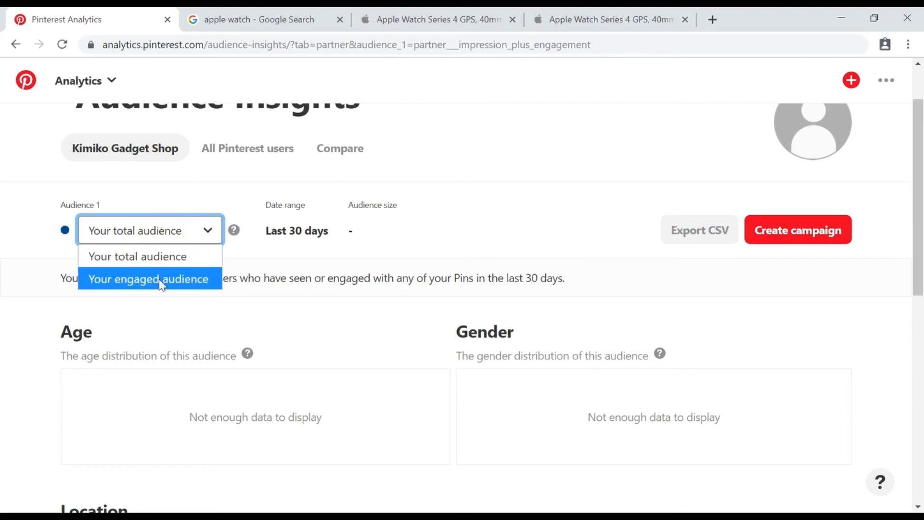
pyautogui.click(162, 284)
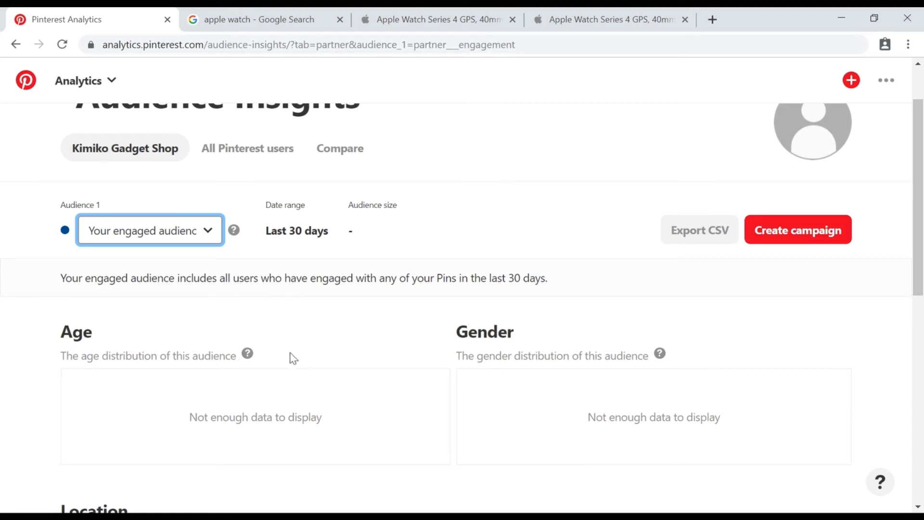
pyautogui.scroll(-7, 291, 357)
pyautogui.scroll(9, 291, 354)
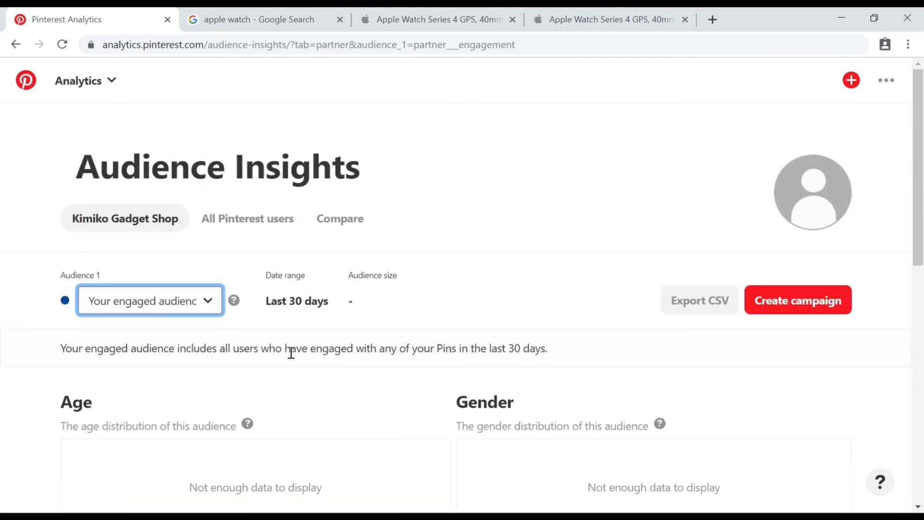